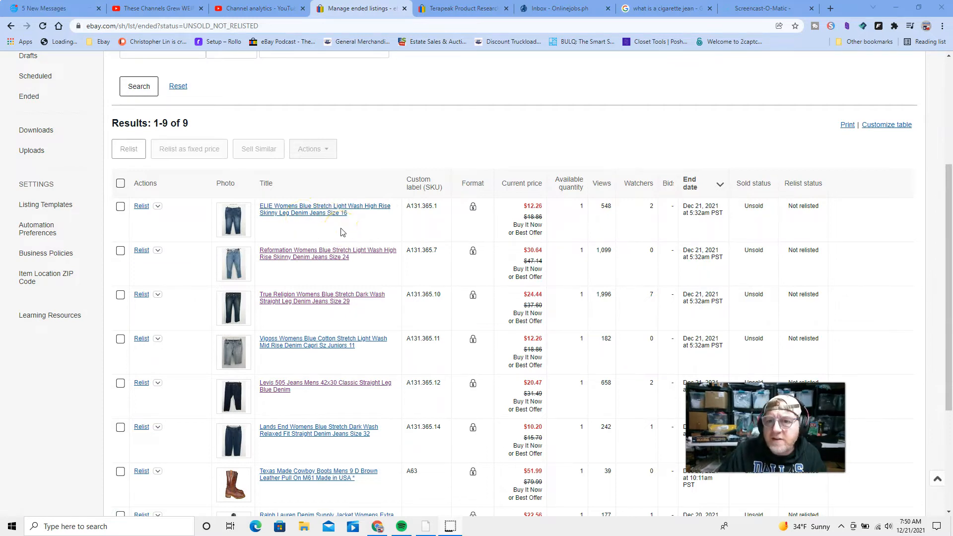
- Open the ended ELIE women's size 16 jeans listing and look through its front, hem, back and waistband photos
{"action": "left_click", "coordinate": [319, 213]}
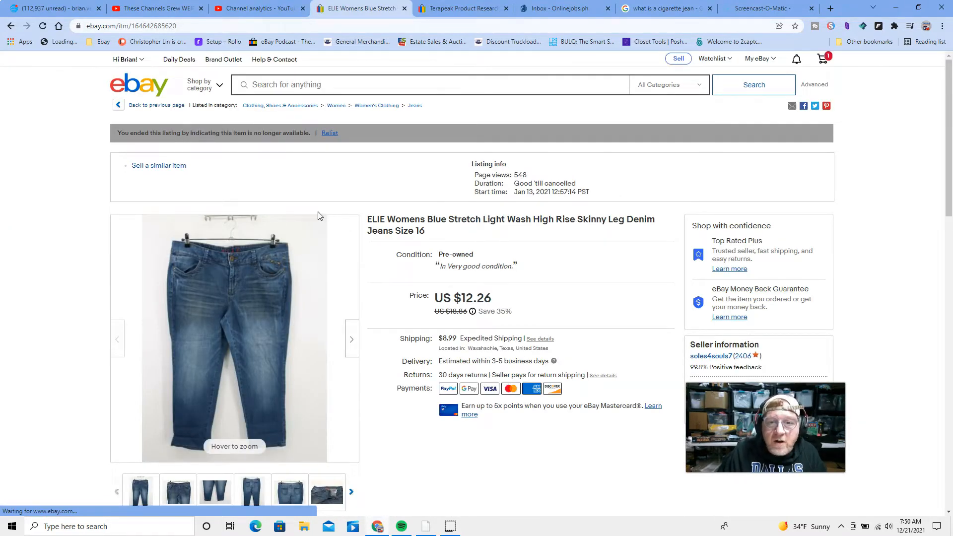
{"action": "scroll", "coordinate": [403, 434], "scroll_direction": "down", "scroll_amount": 1}
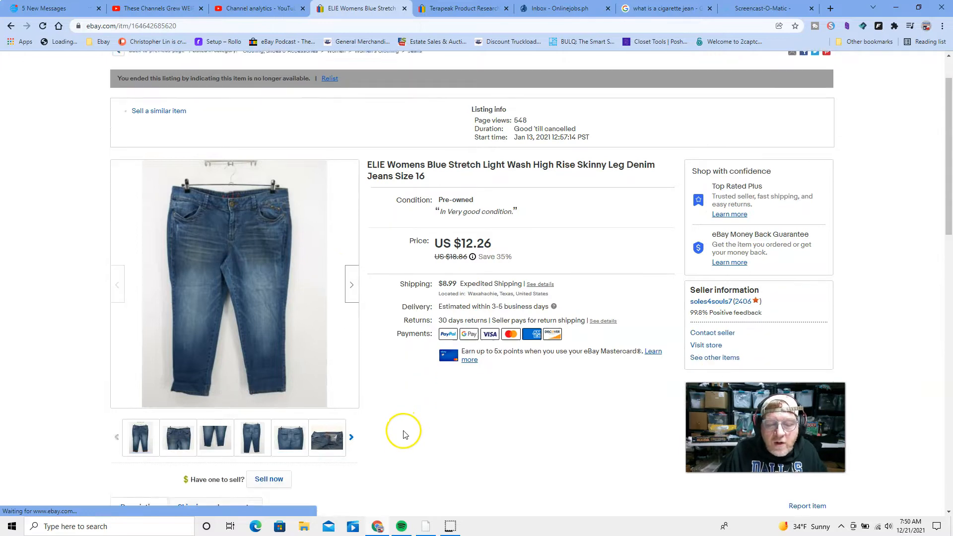
{"action": "scroll", "coordinate": [403, 435], "scroll_direction": "down", "scroll_amount": 1}
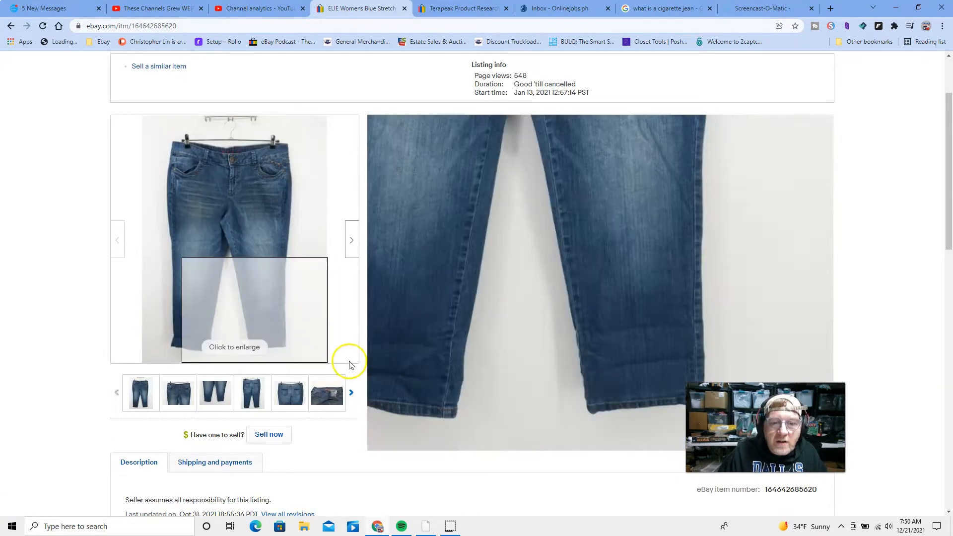
{"action": "left_click", "coordinate": [185, 399]}
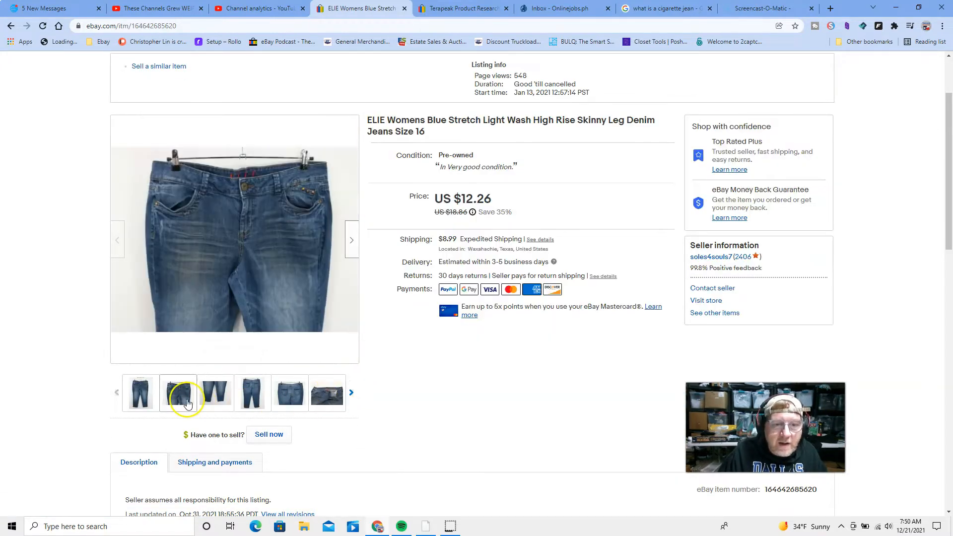
{"action": "left_click", "coordinate": [200, 402]}
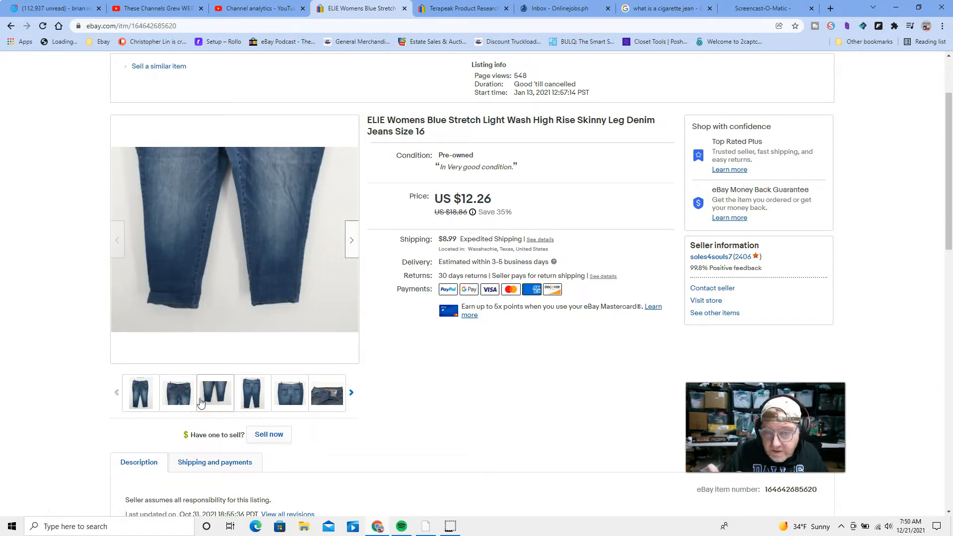
{"action": "left_click", "coordinate": [248, 399]}
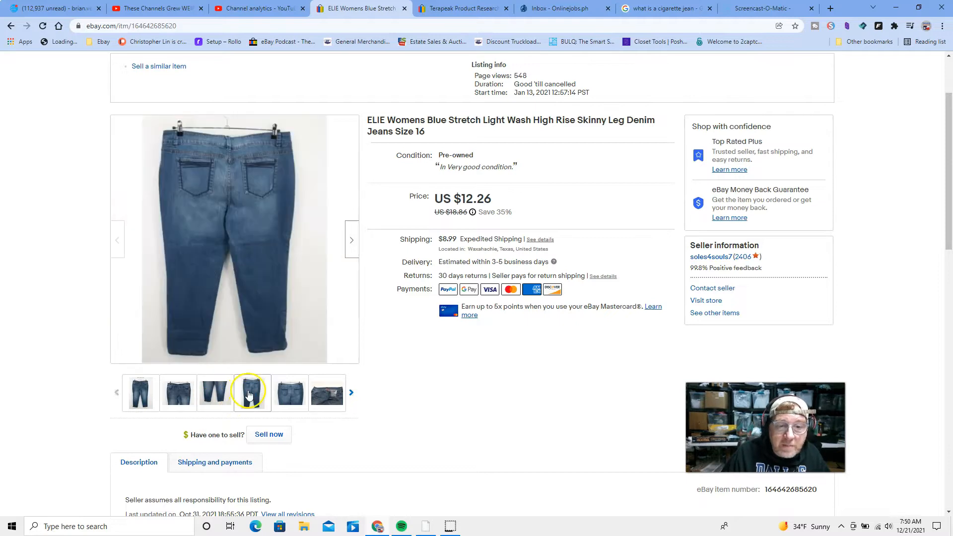
{"action": "left_click", "coordinate": [288, 400]}
{"action": "left_click", "coordinate": [324, 400]}
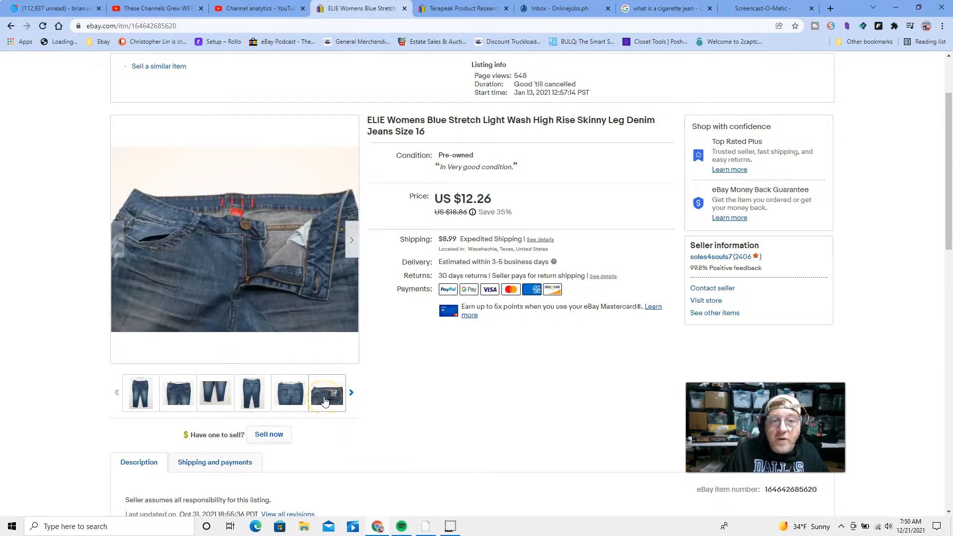
{"action": "left_click", "coordinate": [299, 398]}
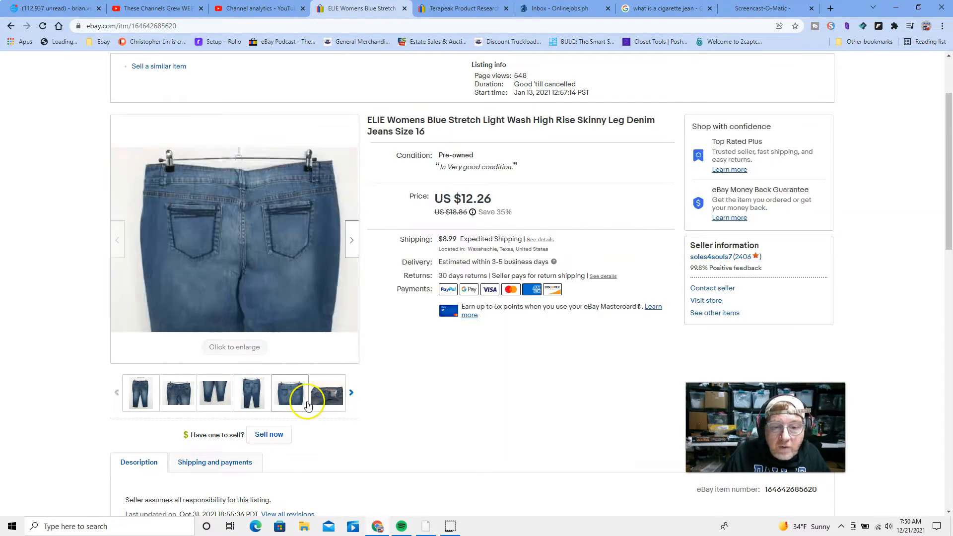
- Examine the enlarged waistband and brand label photos of the ELIE jeans, closing the enlarged view when done
{"action": "left_click", "coordinate": [325, 397]}
{"action": "left_click", "coordinate": [278, 237]}
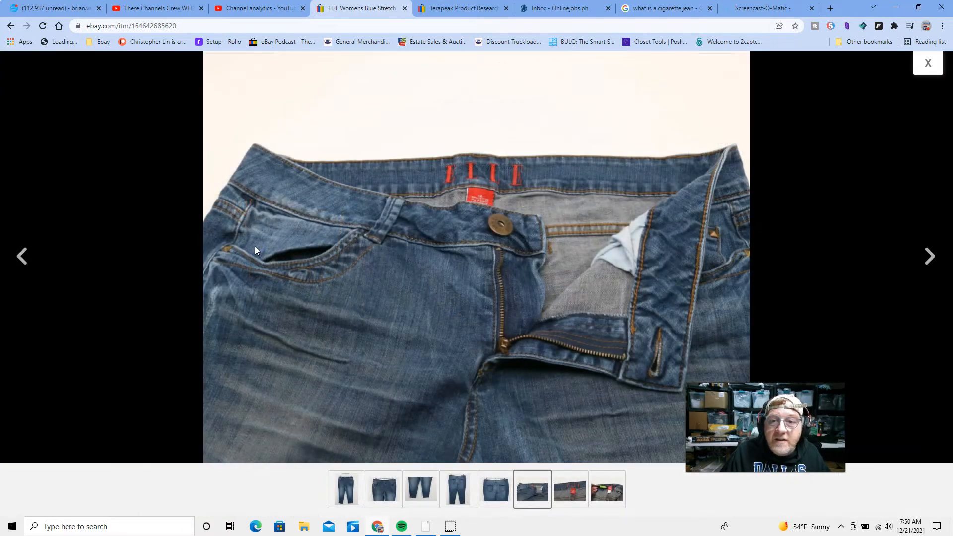
{"action": "left_click", "coordinate": [512, 179]}
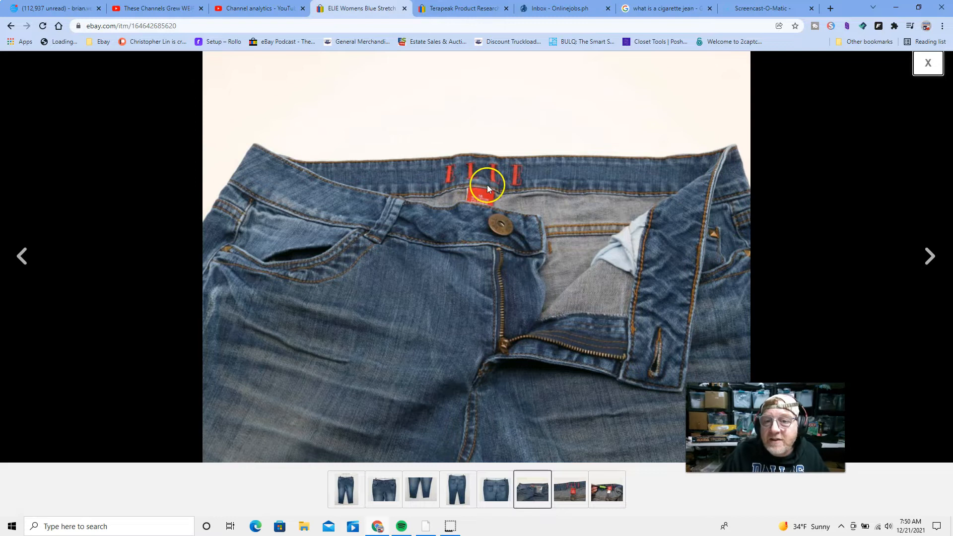
{"action": "left_click", "coordinate": [928, 256]}
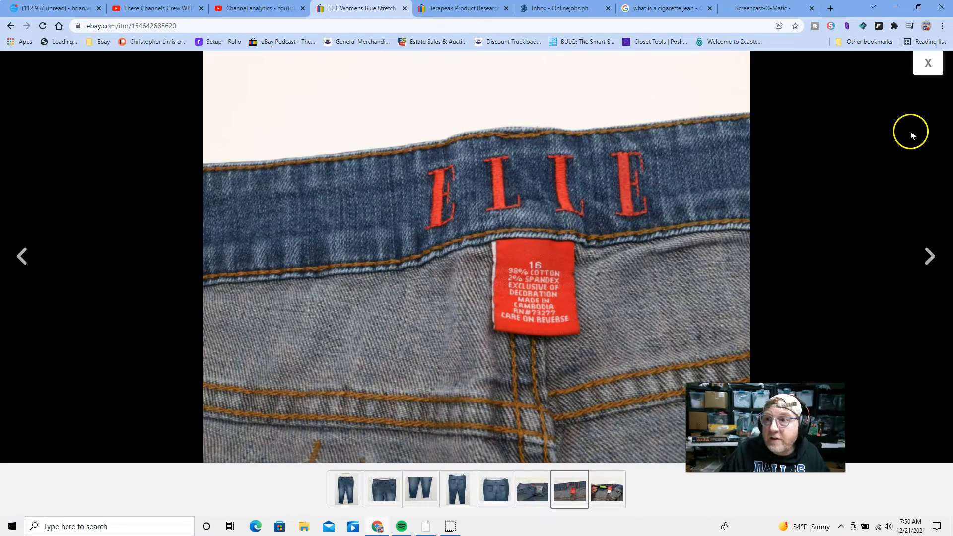
{"action": "left_click", "coordinate": [928, 63]}
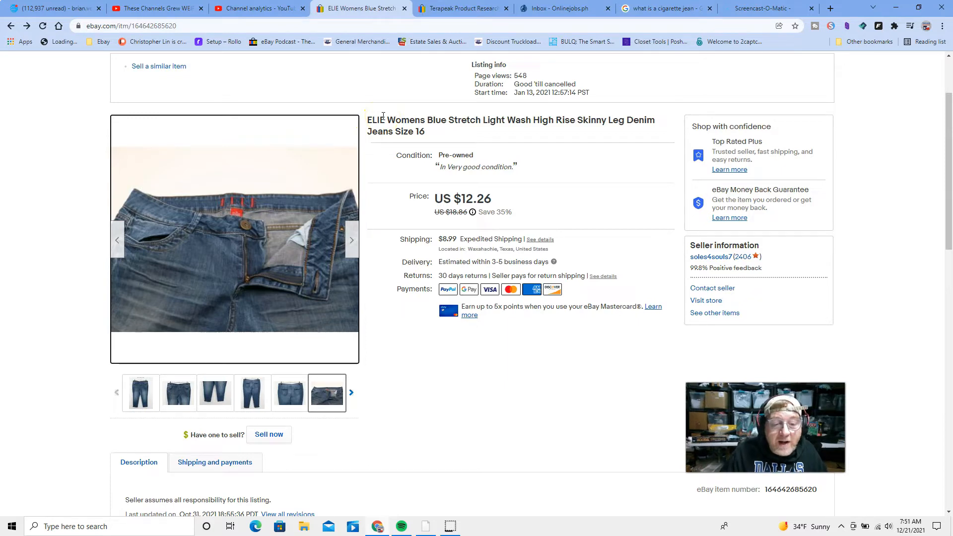
- Review the item specifics, description and measurements of the ELIE jeans listing
{"action": "scroll", "coordinate": [385, 124], "scroll_direction": "down", "scroll_amount": 10}
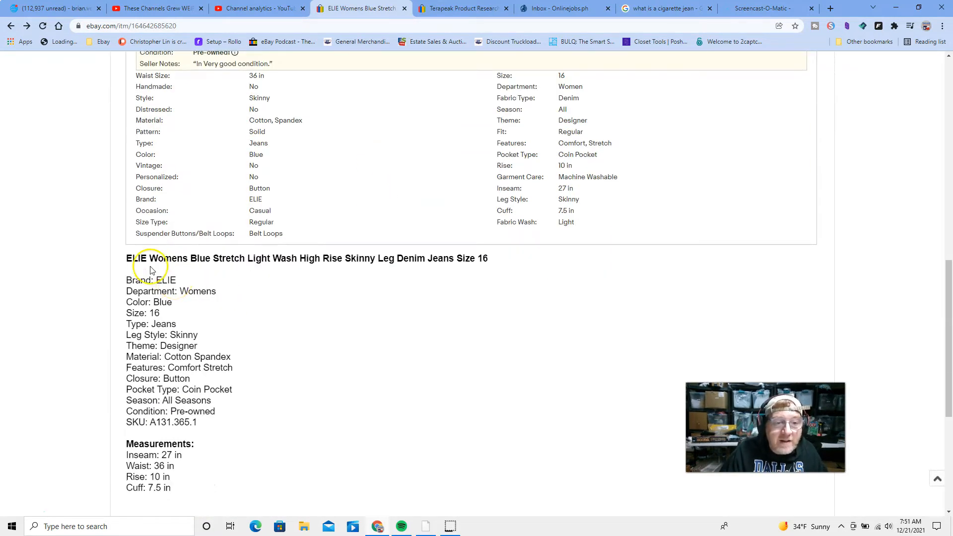
{"action": "scroll", "coordinate": [395, 347], "scroll_direction": "up", "scroll_amount": 4}
{"action": "scroll", "coordinate": [402, 364], "scroll_direction": "up", "scroll_amount": 7}
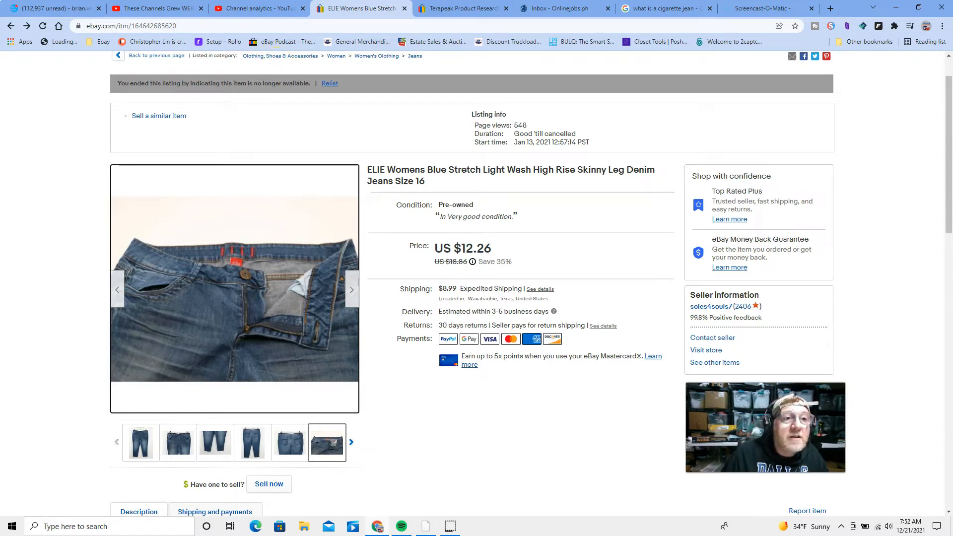
- Return to the ended listings and start relisting the Reformation women's size 24 jeans
{"action": "left_click", "coordinate": [11, 26]}
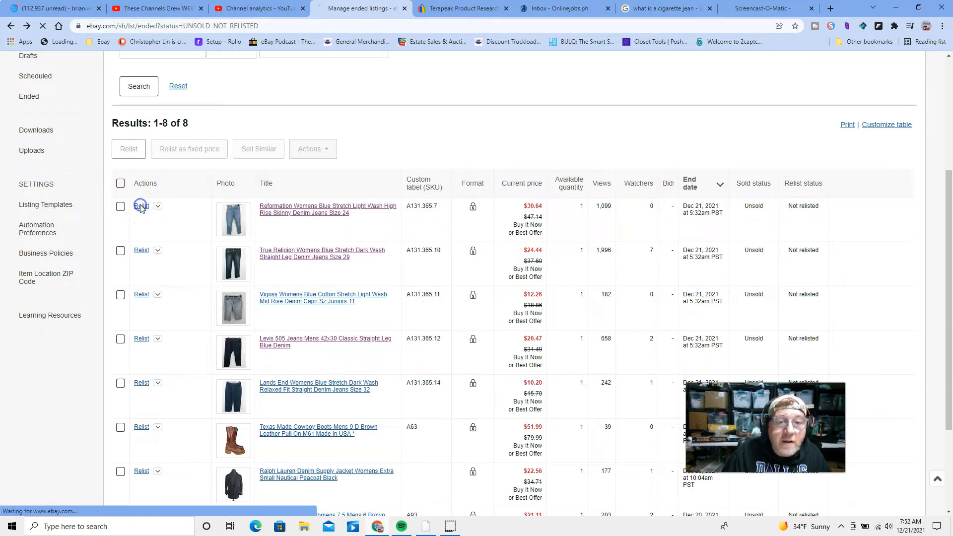
{"action": "left_click", "coordinate": [141, 207]}
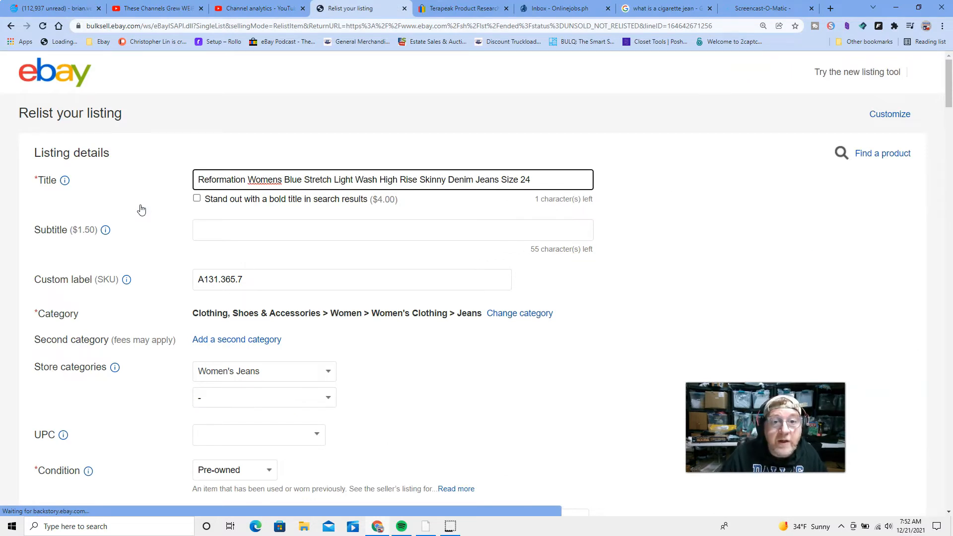
- Look through the Reformation jeans photos in the relist form, including the front, hem, open waistband and brand label
{"action": "scroll", "coordinate": [214, 226], "scroll_direction": "down", "scroll_amount": 8}
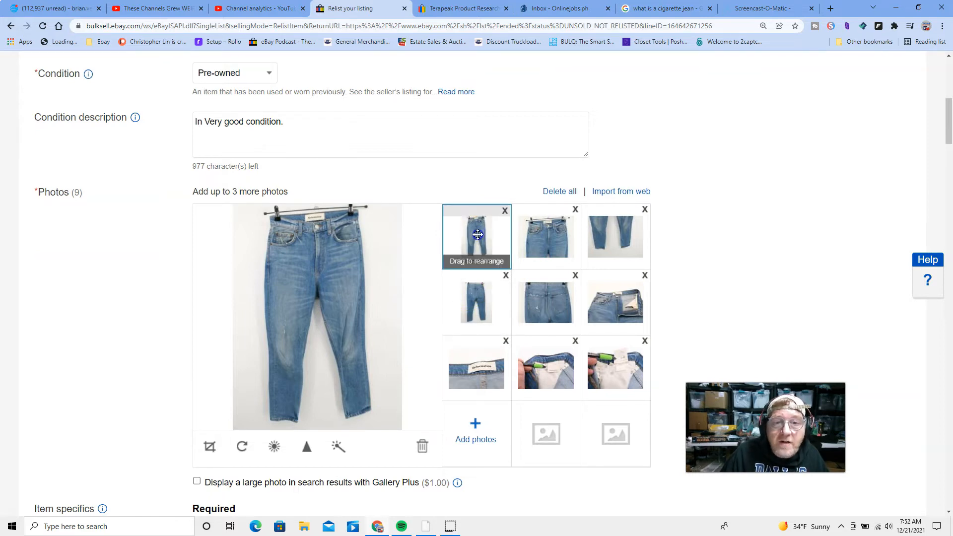
{"action": "left_click", "coordinate": [545, 241]}
{"action": "left_click", "coordinate": [615, 243]}
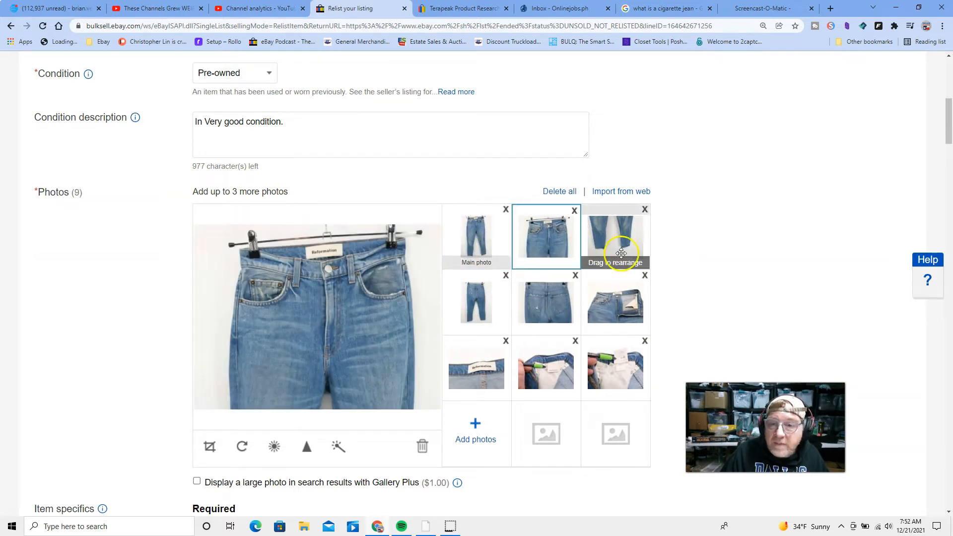
{"action": "left_click", "coordinate": [600, 312]}
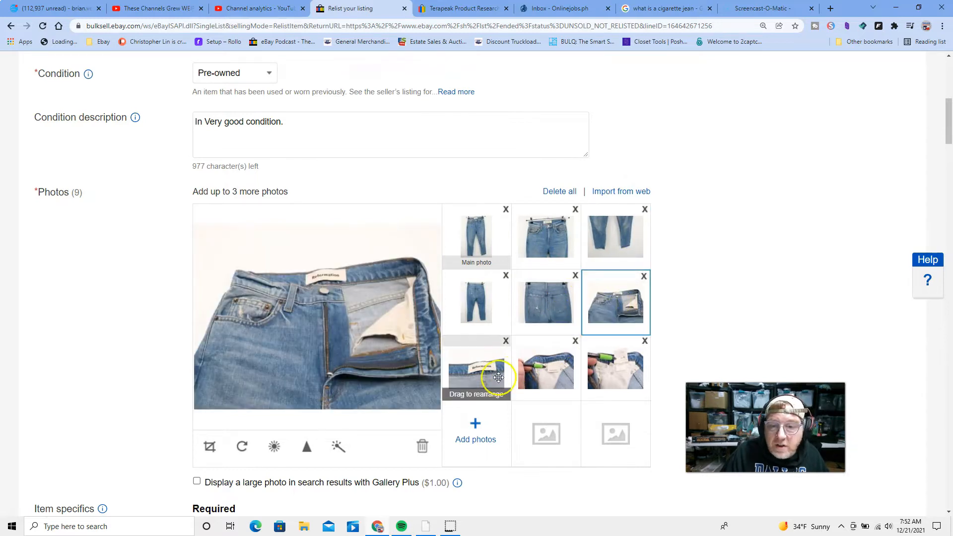
{"action": "left_click", "coordinate": [479, 373]}
- Examine the enlarged photos of the inner size and care tags on the Reformation jeans, closing the enlarged view when done
{"action": "left_click", "coordinate": [545, 367]}
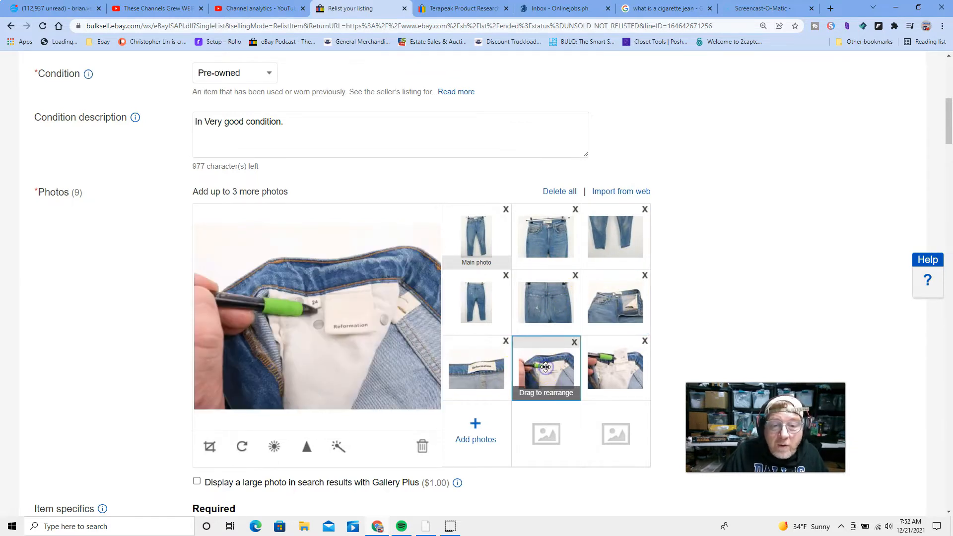
{"action": "left_click", "coordinate": [313, 309]}
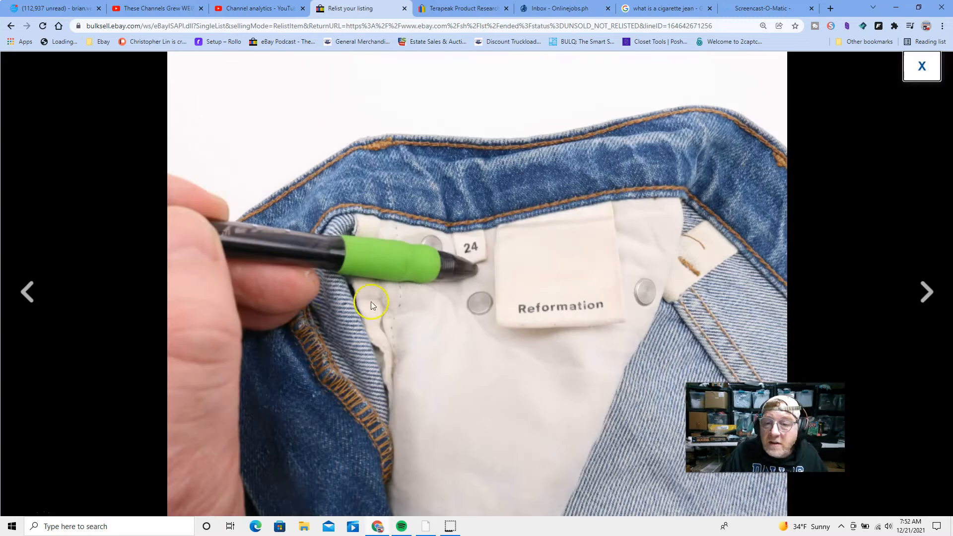
{"action": "left_click", "coordinate": [925, 294]}
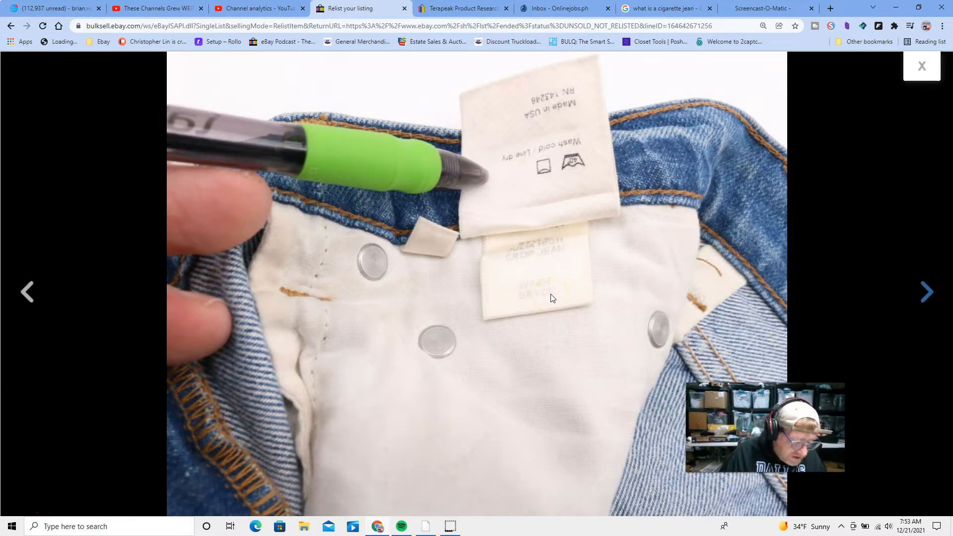
{"action": "left_click", "coordinate": [926, 292]}
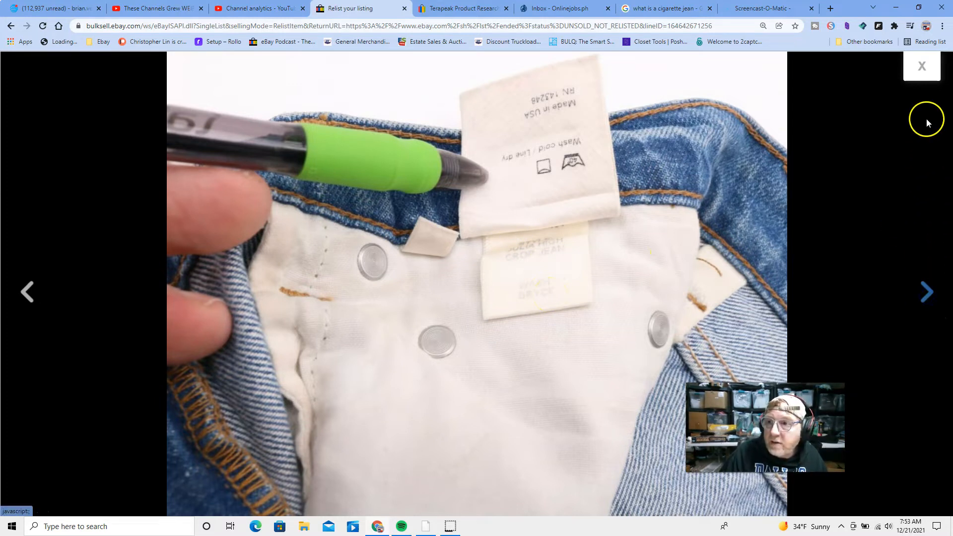
{"action": "left_click", "coordinate": [922, 72]}
- Replace everything after "Reformation" in the listing title with "Jeans Womens 26 (Tag 24)"
{"action": "scroll", "coordinate": [722, 124], "scroll_direction": "up", "scroll_amount": 8}
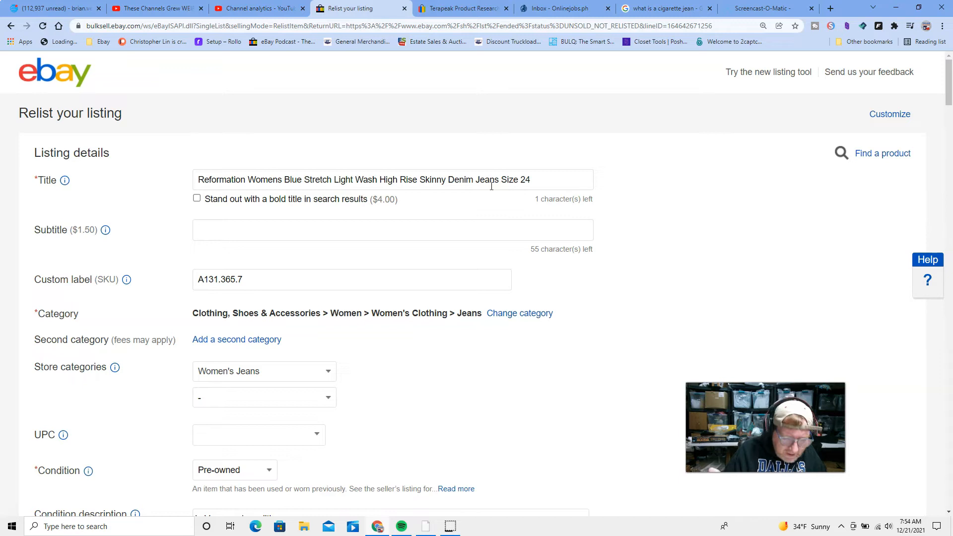
{"action": "left_click", "coordinate": [570, 181]}
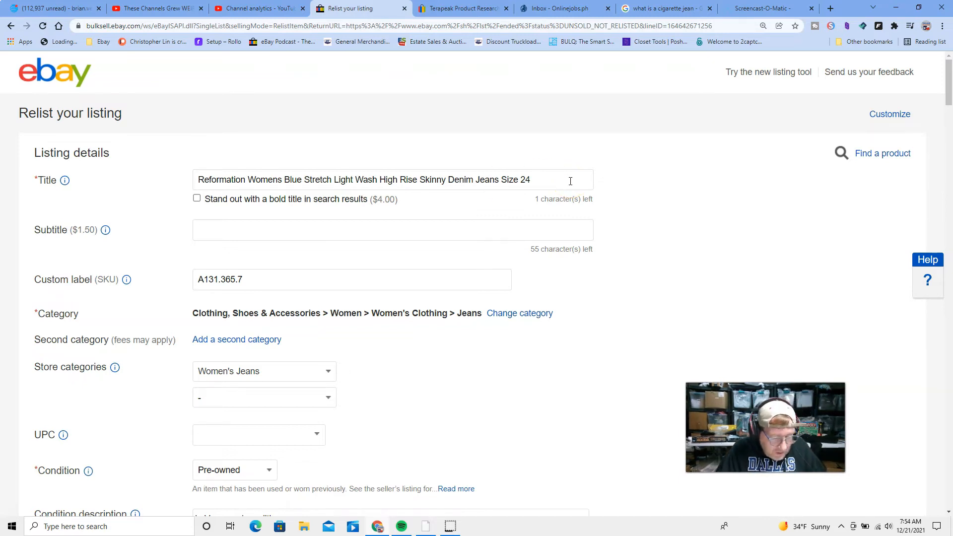
{"action": "scroll", "coordinate": [553, 248], "scroll_direction": "down", "scroll_amount": 1}
{"action": "scroll", "coordinate": [552, 248], "scroll_direction": "up", "scroll_amount": 1}
{"action": "left_click_drag", "start_coordinate": [553, 177], "coordinate": [250, 184]}
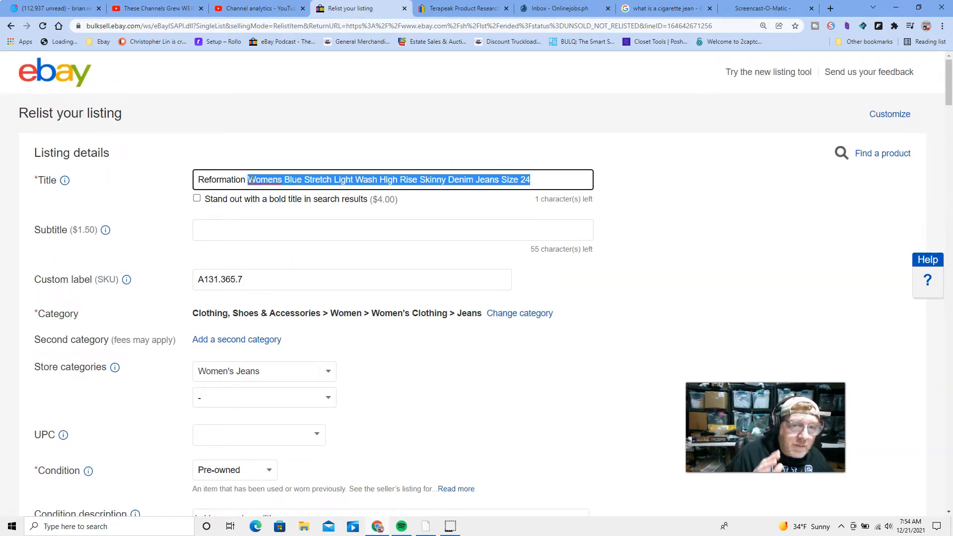
{"action": "type", "text": "Je"}
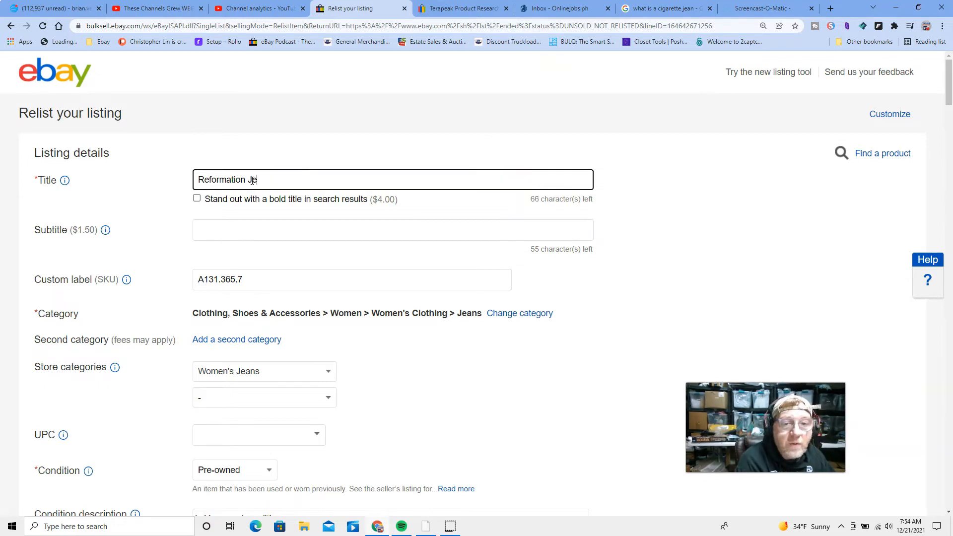
{"action": "type", "text": "ans Wo"}
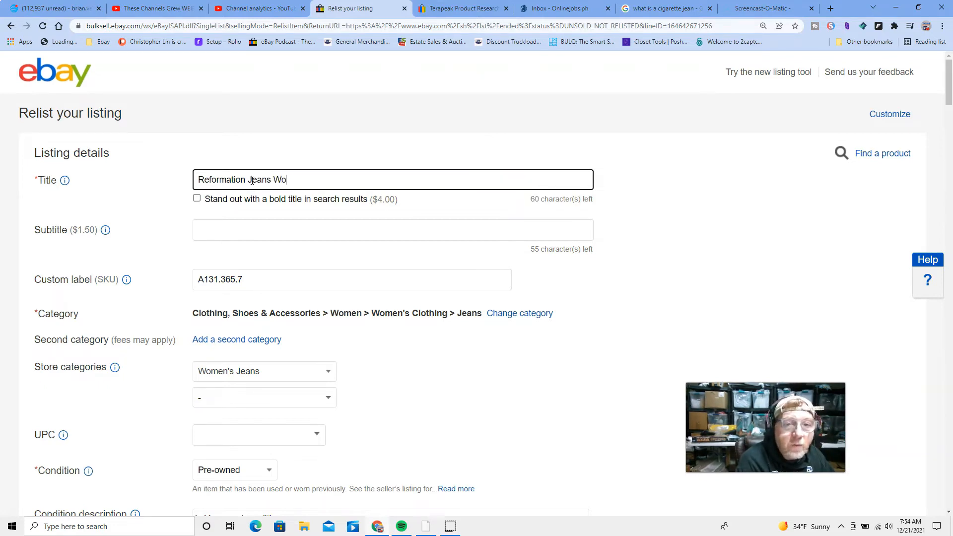
{"action": "type", "text": "mens"}
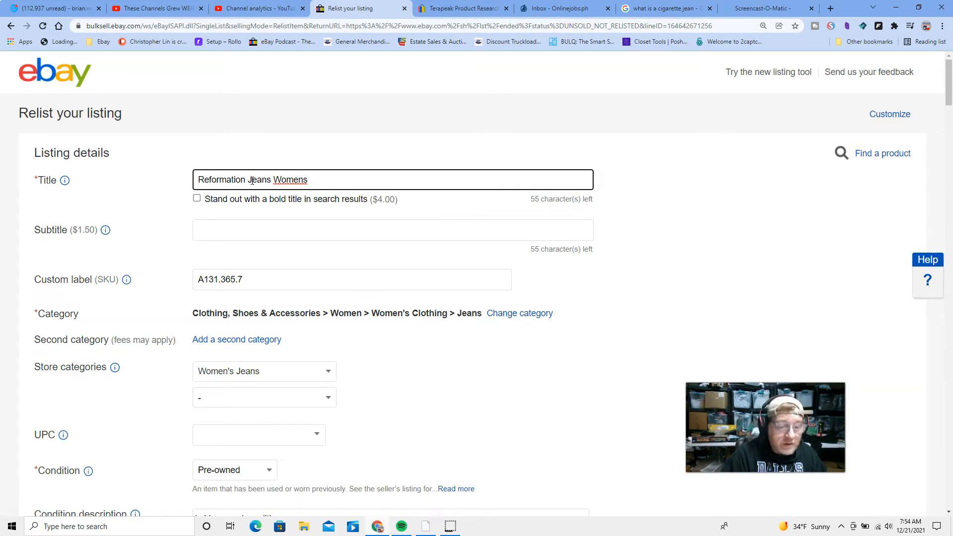
{"action": "type", "text": "26"}
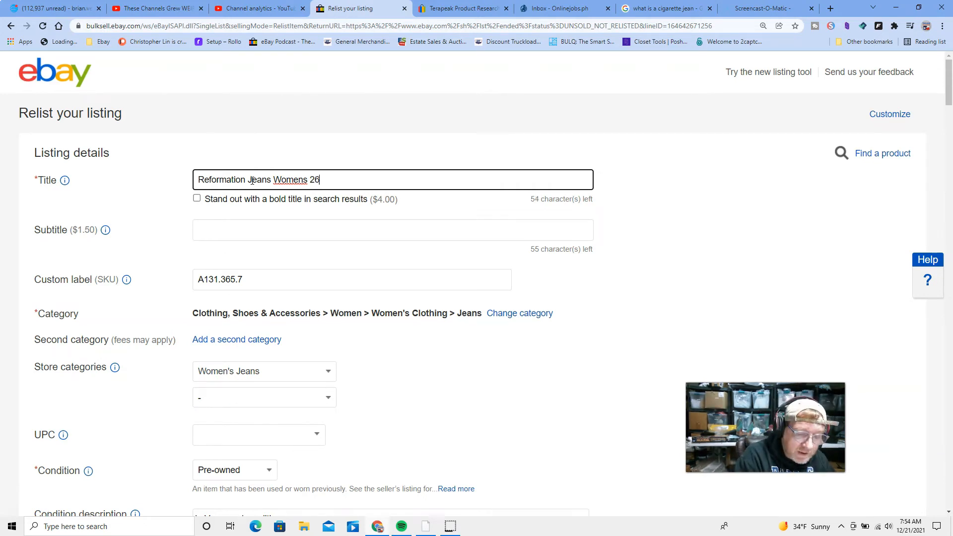
{"action": "type", "text": " (Tag 24"}
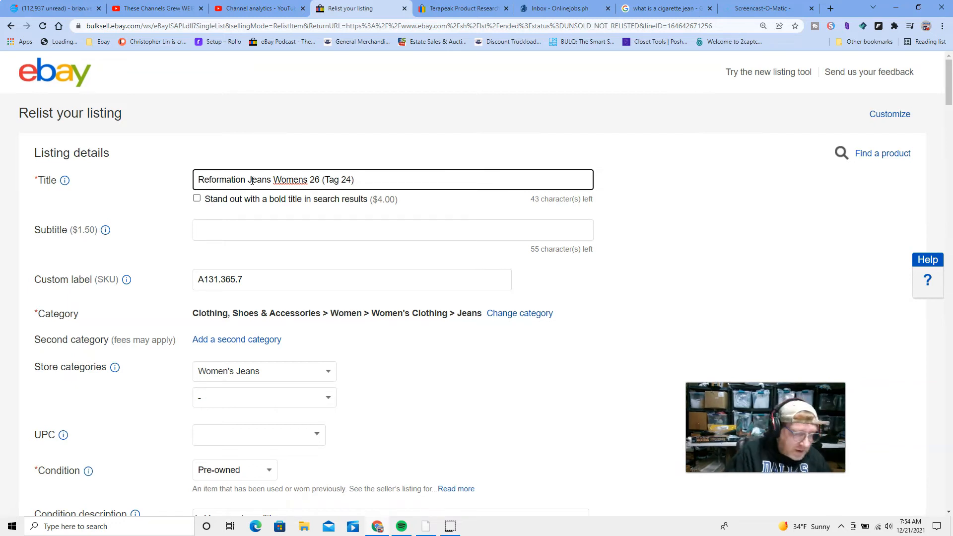
- Append the style wording "Julia High Crop Bryce" to the end of the listing title
{"action": "type", "text": "Julia "}
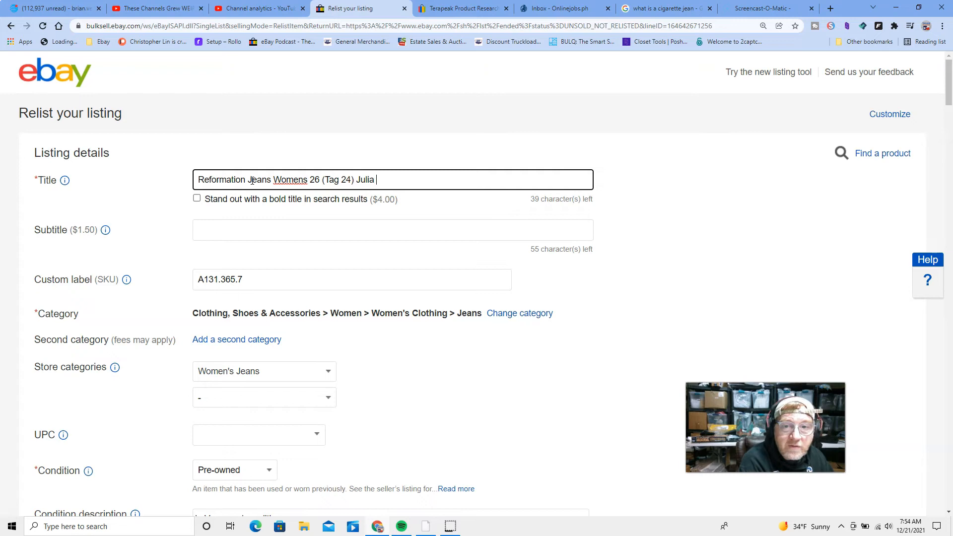
{"action": "type", "text": "High Cro"}
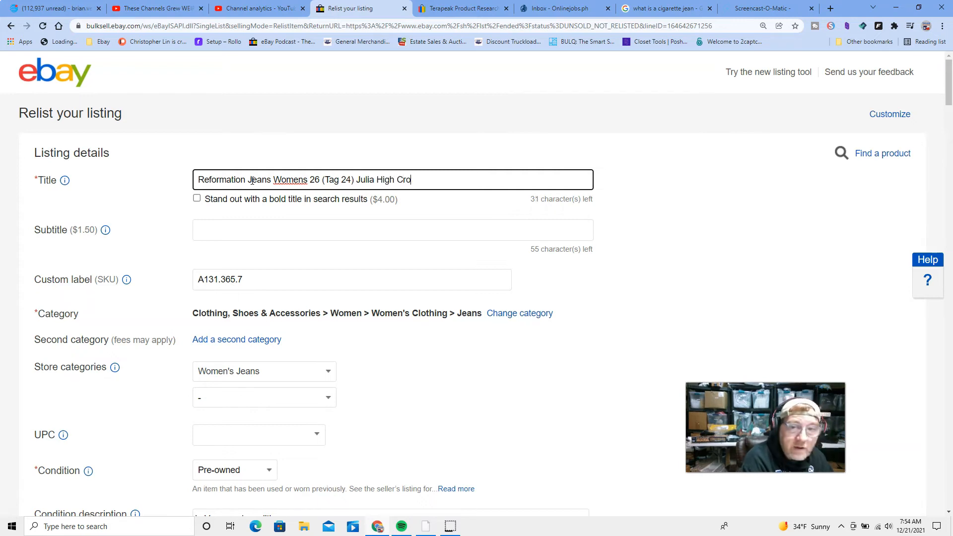
{"action": "type", "text": "p Bryce"}
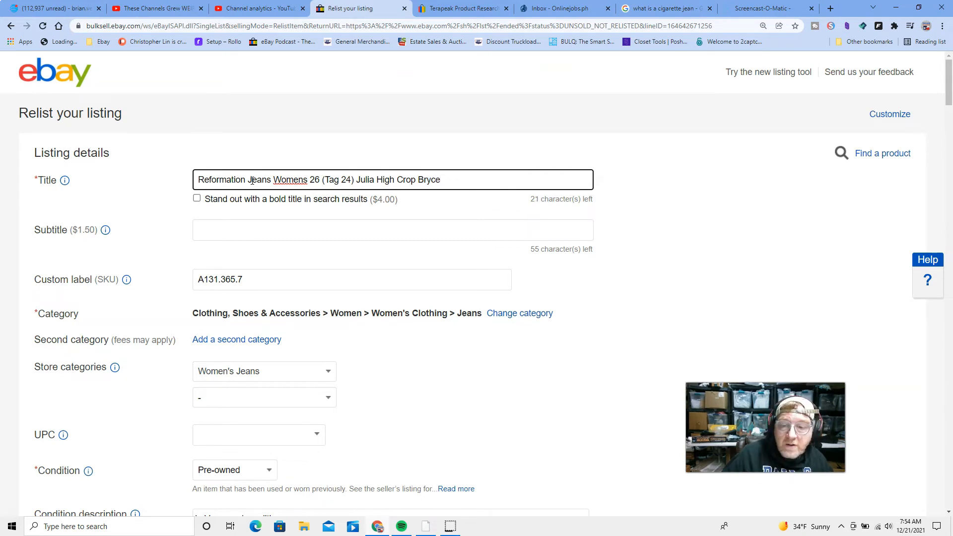
{"action": "scroll", "coordinate": [385, 255], "scroll_direction": "down", "scroll_amount": 8}
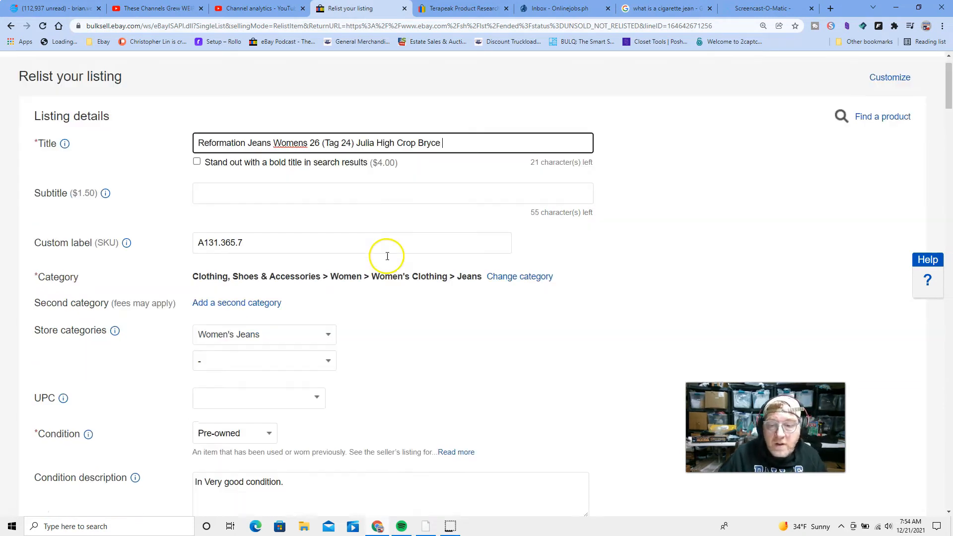
- Append the word "Cigarette" to the end of the listing title
{"action": "scroll", "coordinate": [506, 247], "scroll_direction": "up", "scroll_amount": 8}
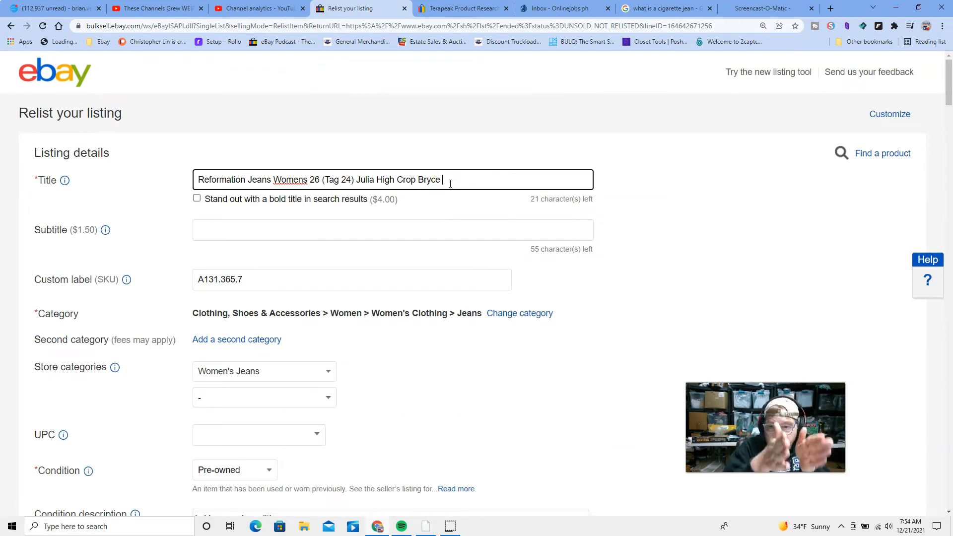
{"action": "type", "text": "C"}
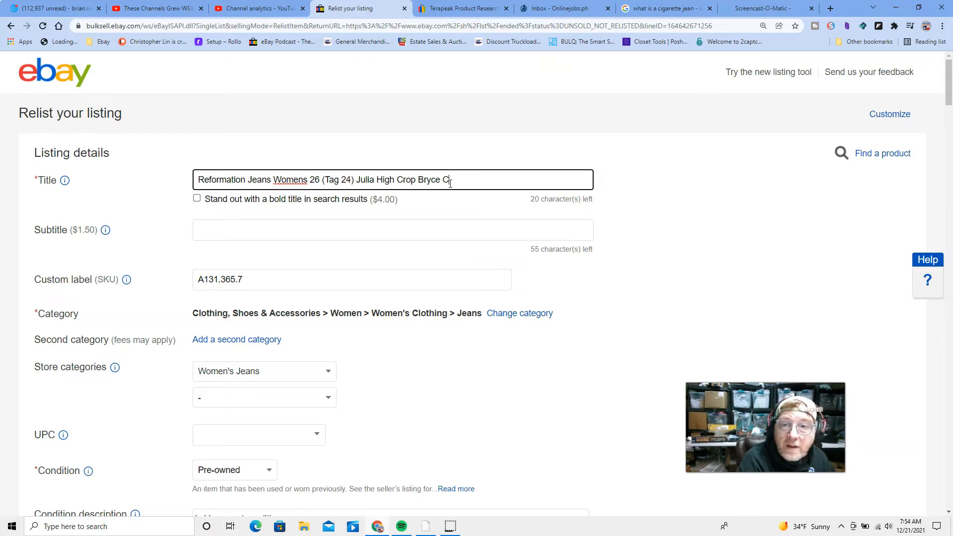
{"action": "type", "text": "igarette"}
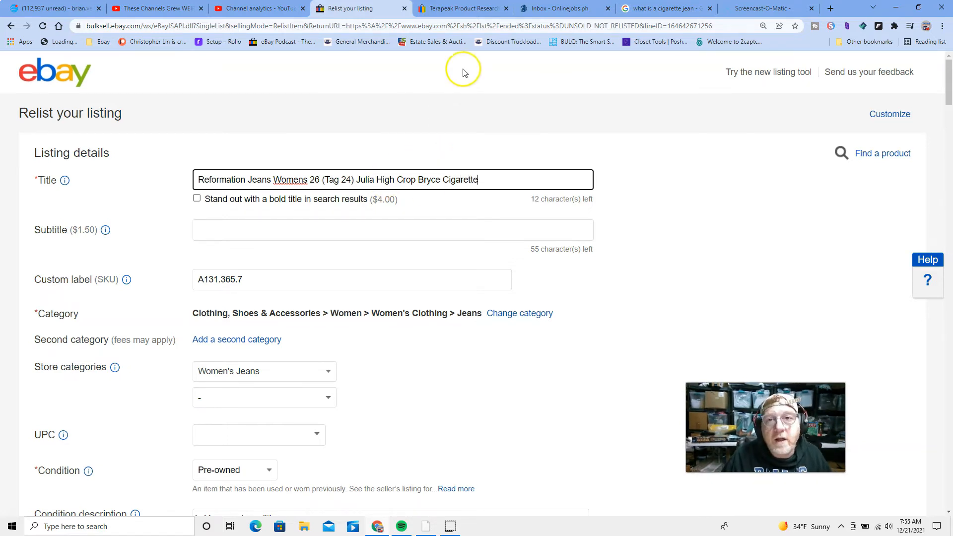
- Review the Terapeak research for "reformation jeans crop julia", checking the Used condition filter and the sold price figures
{"action": "left_click", "coordinate": [460, 8]}
{"action": "scroll", "coordinate": [597, 106], "scroll_direction": "up", "scroll_amount": 10}
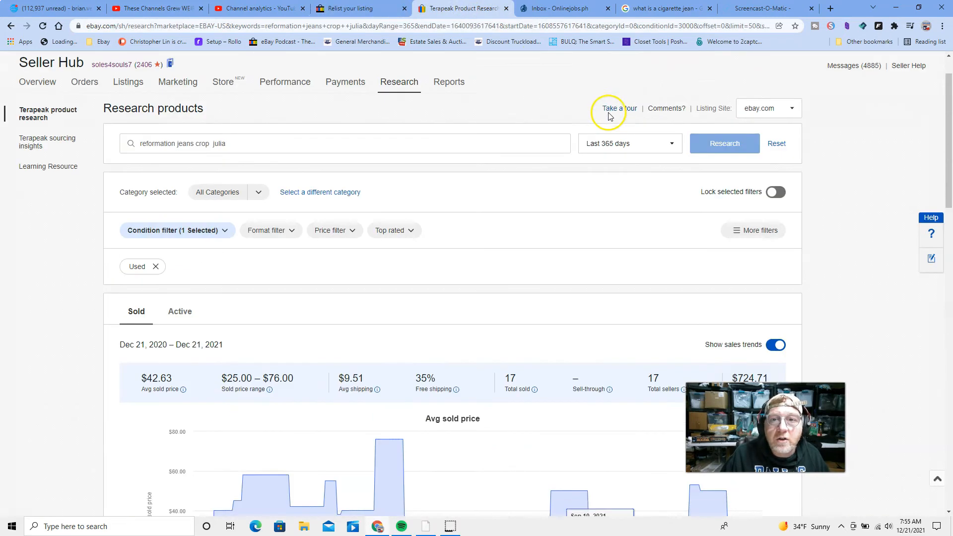
{"action": "mouse_move", "coordinate": [407, 144]}
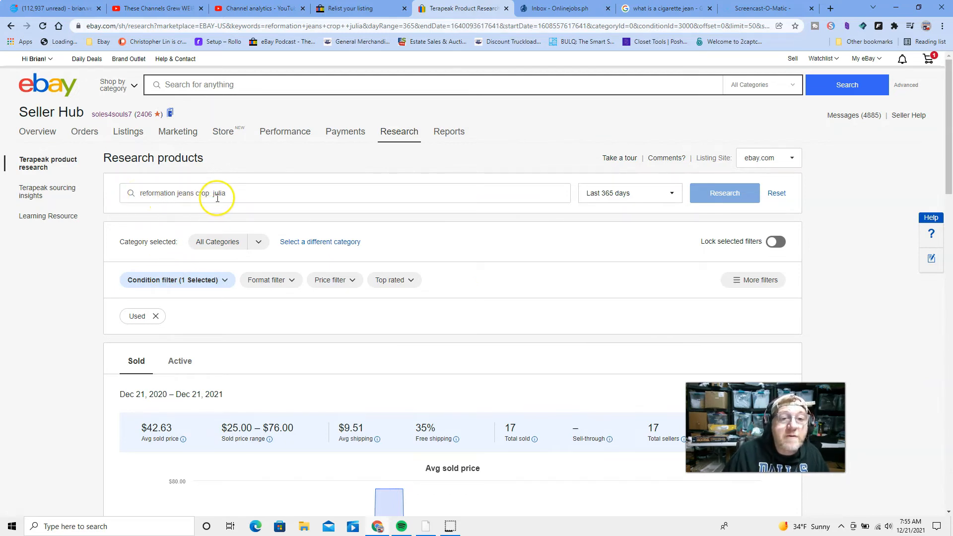
{"action": "scroll", "coordinate": [256, 193], "scroll_direction": "down", "scroll_amount": 2}
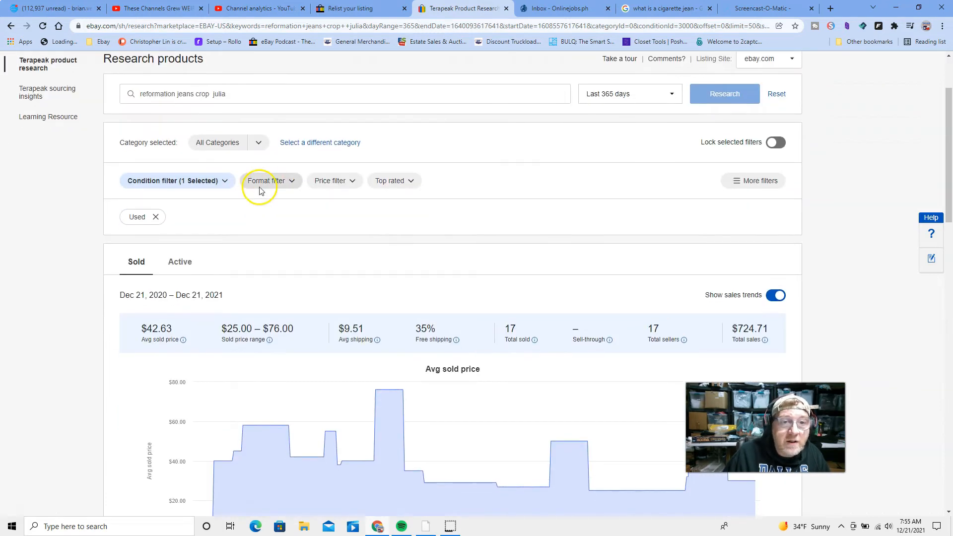
{"action": "left_click", "coordinate": [225, 181]}
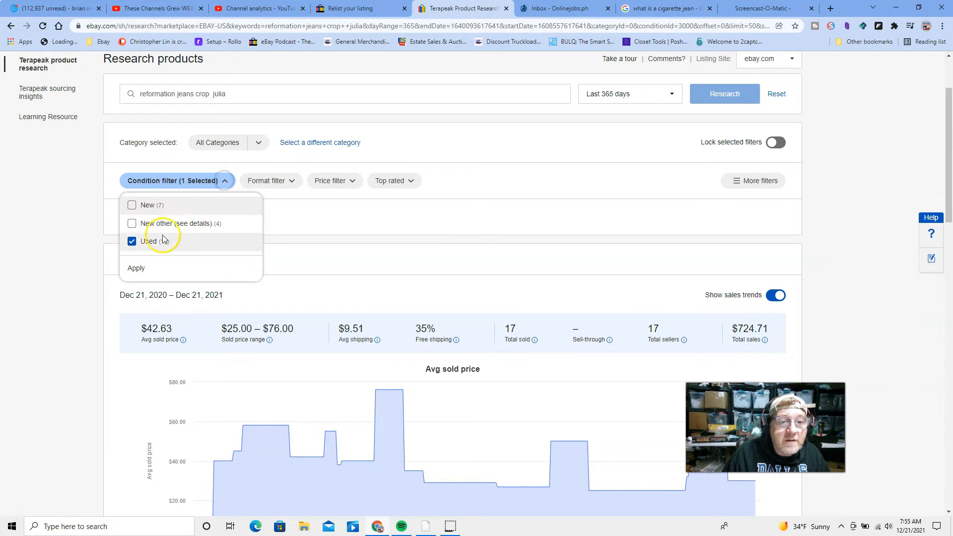
{"action": "left_click", "coordinate": [144, 268]}
{"action": "scroll", "coordinate": [94, 248], "scroll_direction": "down", "scroll_amount": 5}
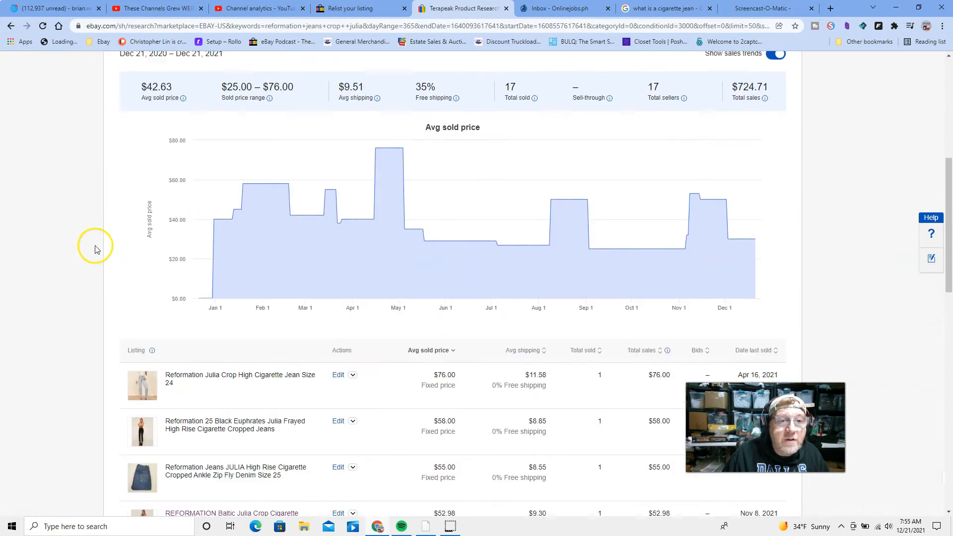
{"action": "scroll", "coordinate": [223, 238], "scroll_direction": "up", "scroll_amount": 3}
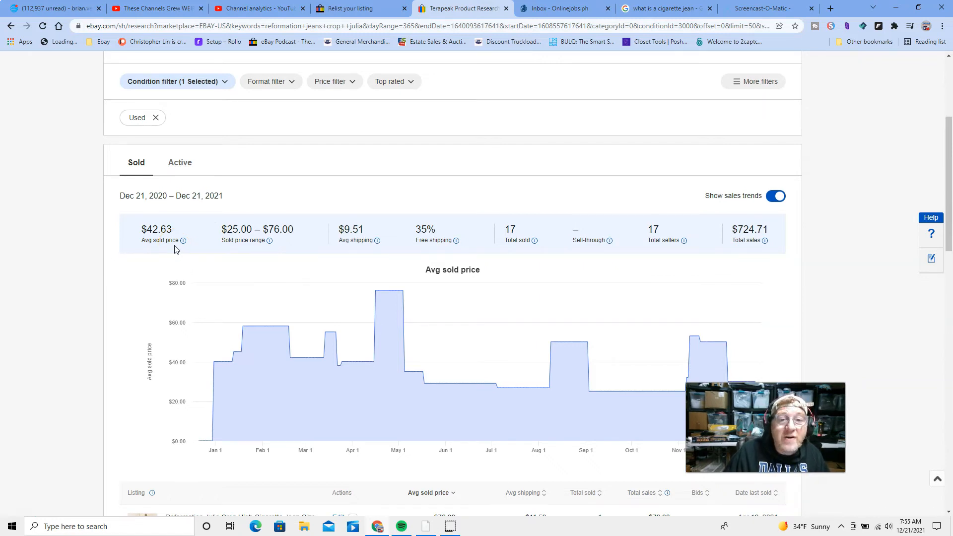
- Examine the titles and prices of the sold Reformation Julia jeans listings below the sales chart
{"action": "scroll", "coordinate": [174, 249], "scroll_direction": "down", "scroll_amount": 3}
{"action": "scroll", "coordinate": [175, 249], "scroll_direction": "down", "scroll_amount": 2}
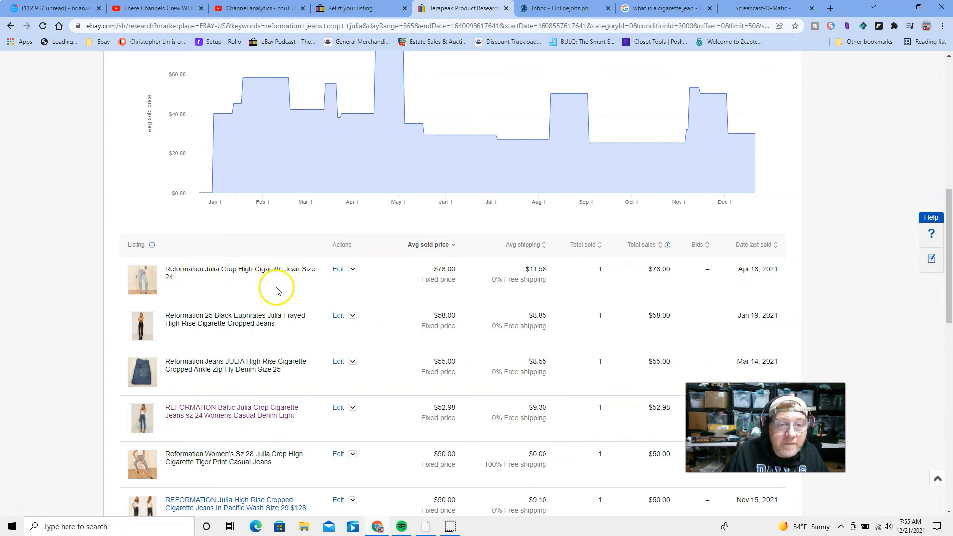
{"action": "scroll", "coordinate": [275, 287], "scroll_direction": "down", "scroll_amount": 1}
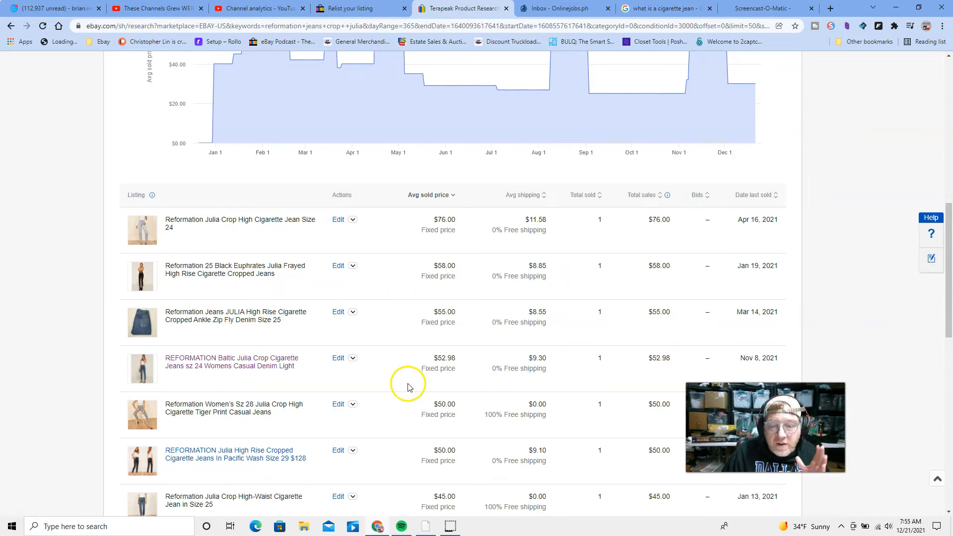
{"action": "scroll", "coordinate": [407, 388], "scroll_direction": "down", "scroll_amount": 4}
{"action": "scroll", "coordinate": [404, 388], "scroll_direction": "up", "scroll_amount": 7}
{"action": "scroll", "coordinate": [405, 388], "scroll_direction": "down", "scroll_amount": 2}
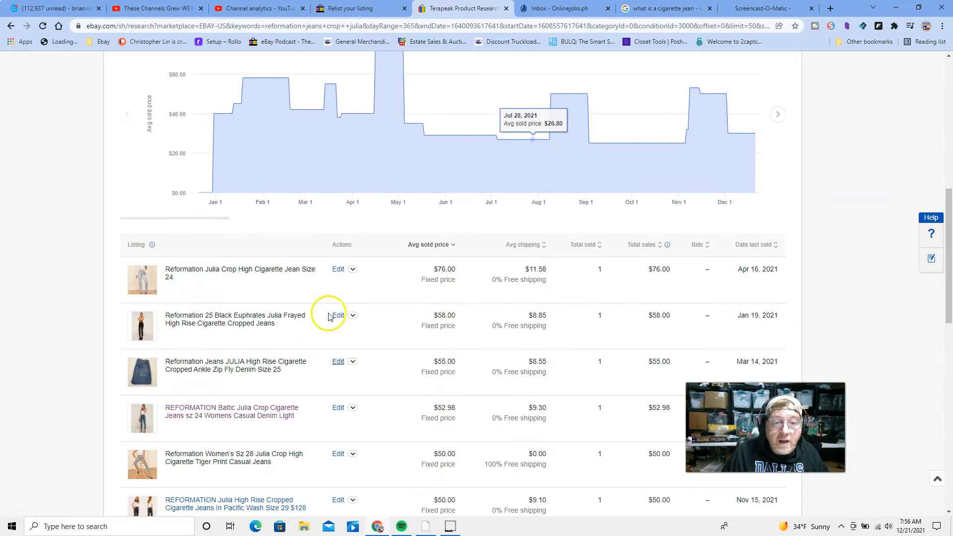
- Append "Ankle Blue" to the title in the relist form and copy the complete title
{"action": "left_click", "coordinate": [350, 8]}
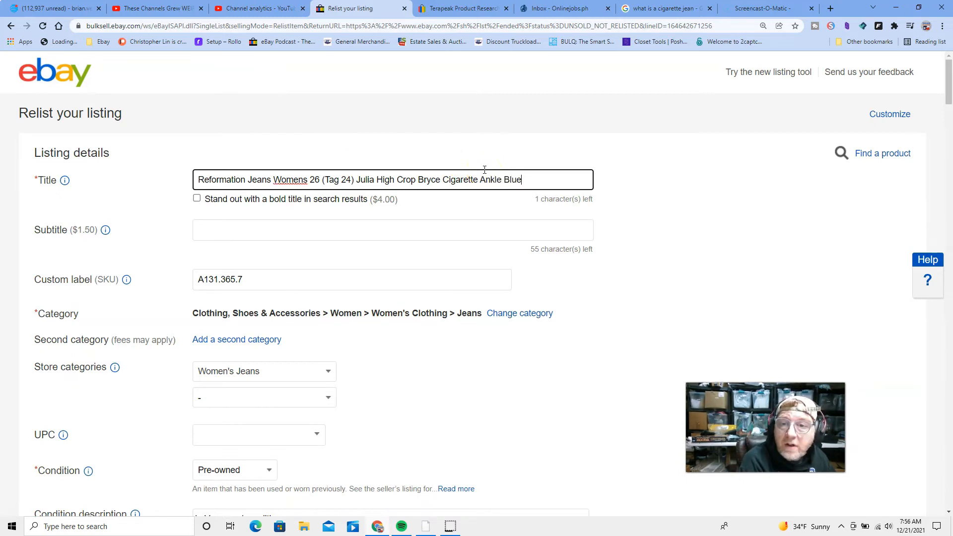
{"action": "left_click_drag", "start_coordinate": [538, 174], "coordinate": [193, 185]}
{"action": "right_click", "coordinate": [241, 185]}
{"action": "left_click", "coordinate": [277, 220]}
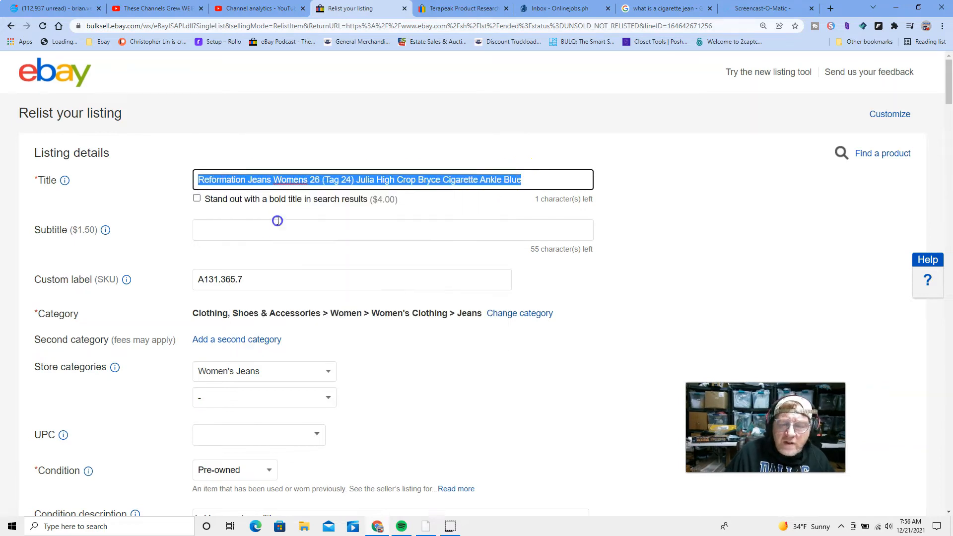
- Change the condition description to "Good condition. Please pictures"
{"action": "scroll", "coordinate": [230, 276], "scroll_direction": "down", "scroll_amount": 5}
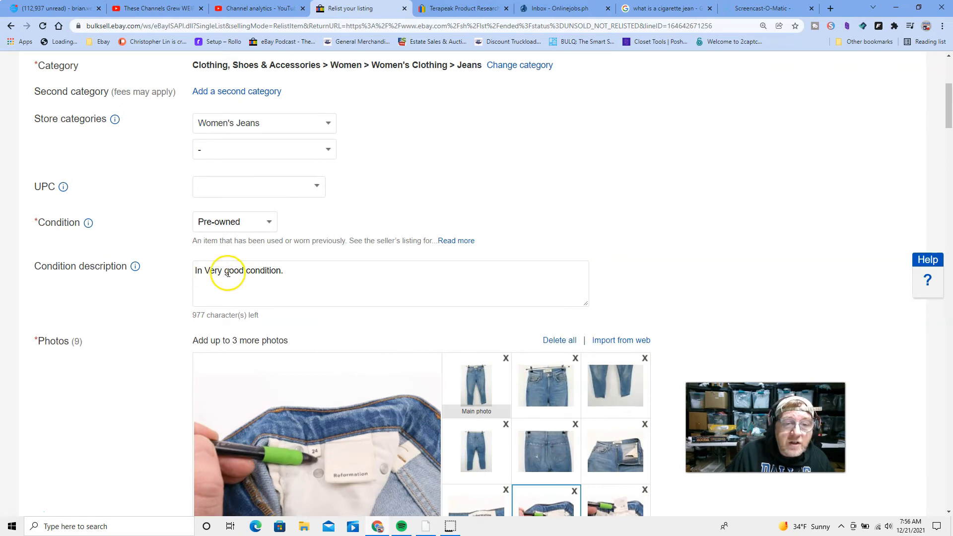
{"action": "left_click_drag", "start_coordinate": [229, 274], "coordinate": [170, 276]}
{"action": "type", "text": "G"}
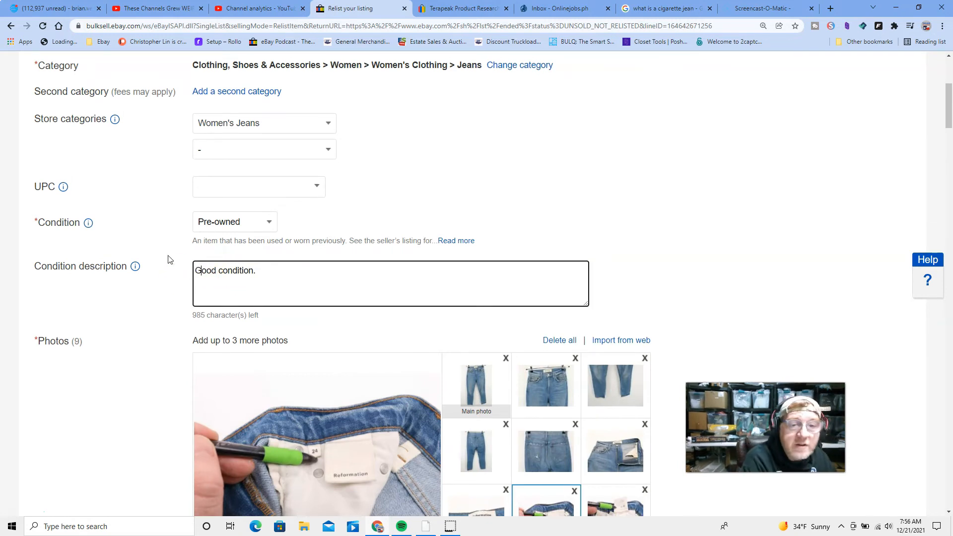
{"action": "left_click", "coordinate": [263, 271]}
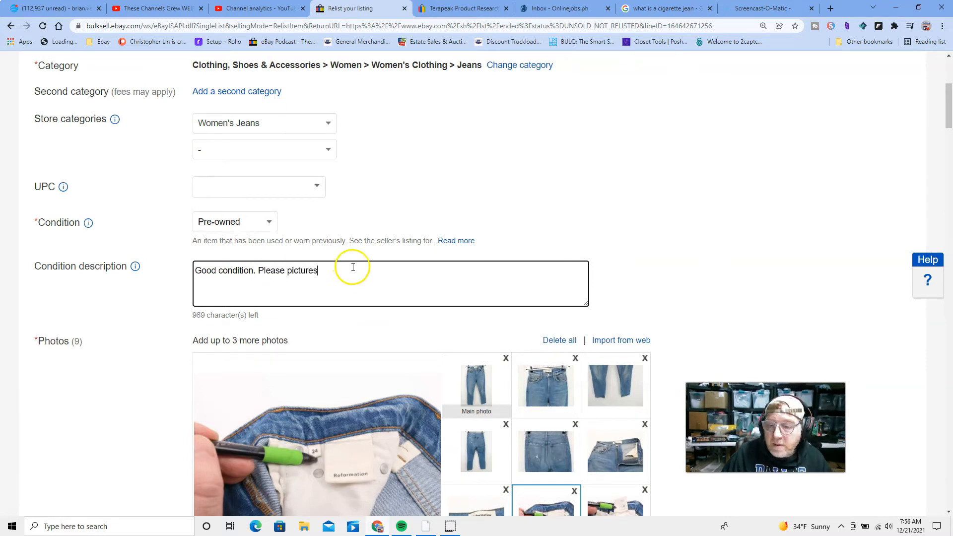
- Accept the suggested item specific "Features: Crop" for the listing
{"action": "scroll", "coordinate": [663, 217], "scroll_direction": "down", "scroll_amount": 5}
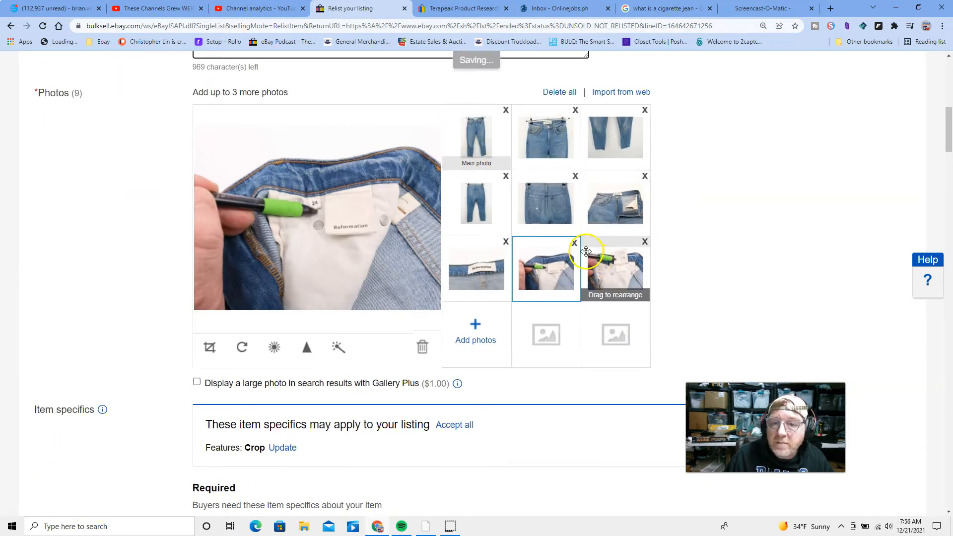
{"action": "scroll", "coordinate": [580, 247], "scroll_direction": "down", "scroll_amount": 5}
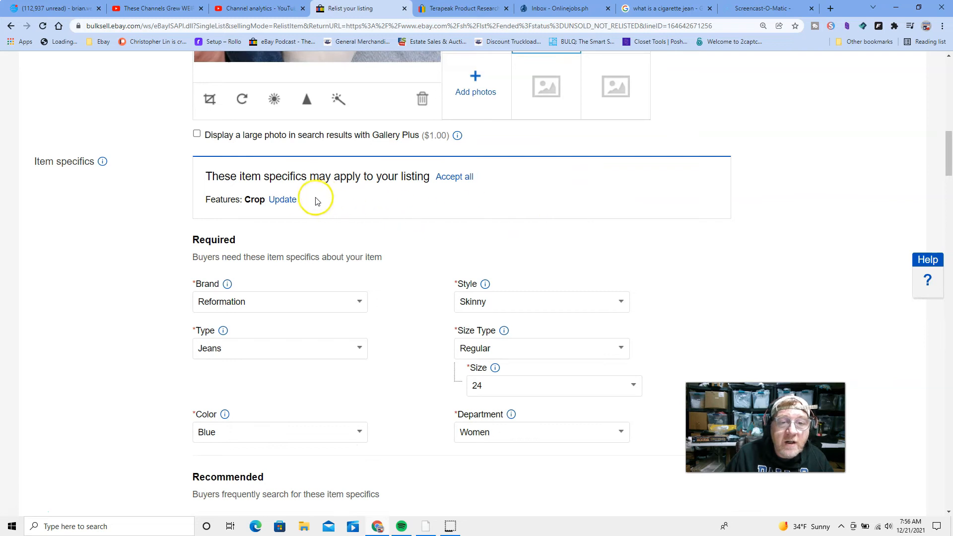
{"action": "left_click", "coordinate": [287, 199]}
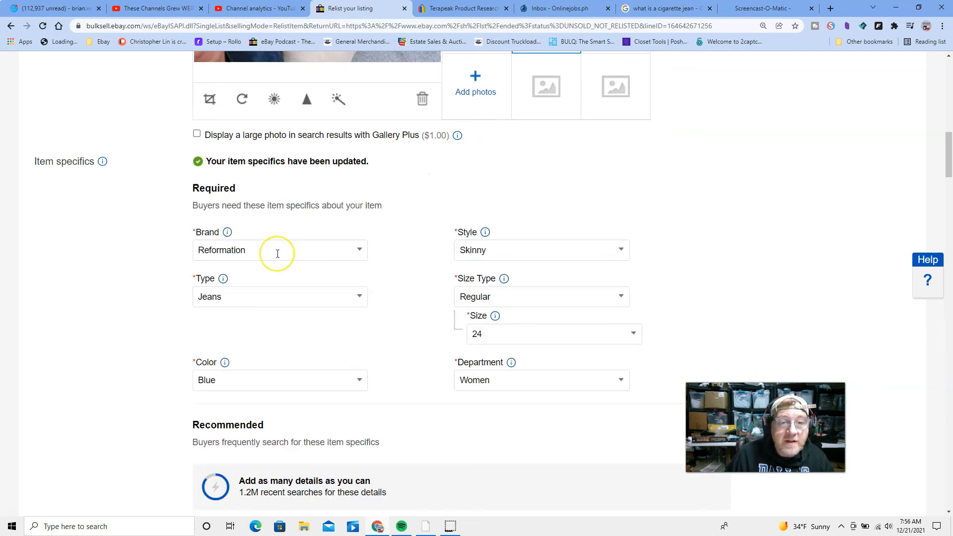
- Open the Style choices and check the jeans' full-length, open-waistband and care-tag photos against them
{"action": "left_click", "coordinate": [621, 251]}
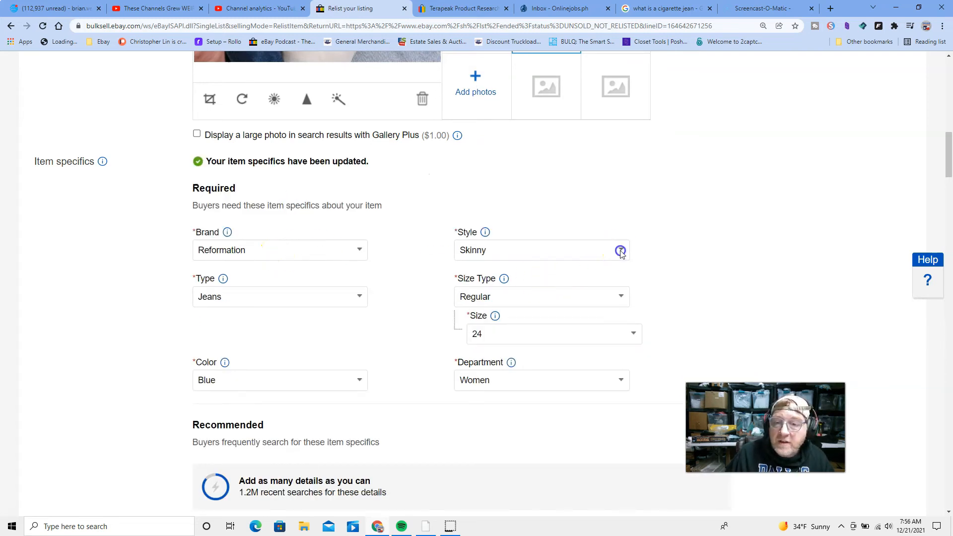
{"action": "mouse_move", "coordinate": [622, 293]}
{"action": "left_mouse_down"}
{"action": "mouse_move", "coordinate": [628, 372]}
{"action": "mouse_move", "coordinate": [625, 298]}
{"action": "left_mouse_up"}
{"action": "scroll", "coordinate": [666, 234], "scroll_direction": "up", "scroll_amount": 6}
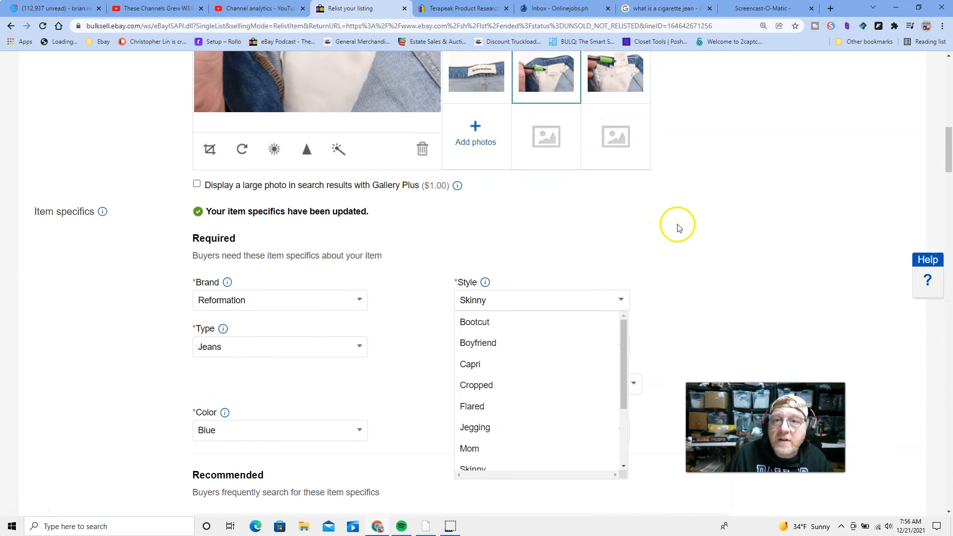
{"action": "left_click", "coordinate": [476, 192]}
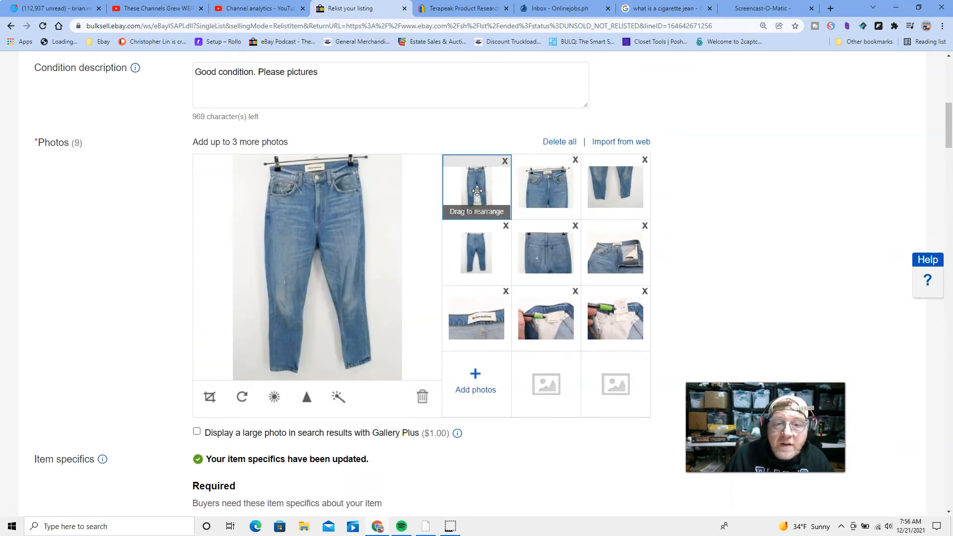
{"action": "left_click", "coordinate": [615, 251]}
{"action": "left_click", "coordinate": [610, 319]}
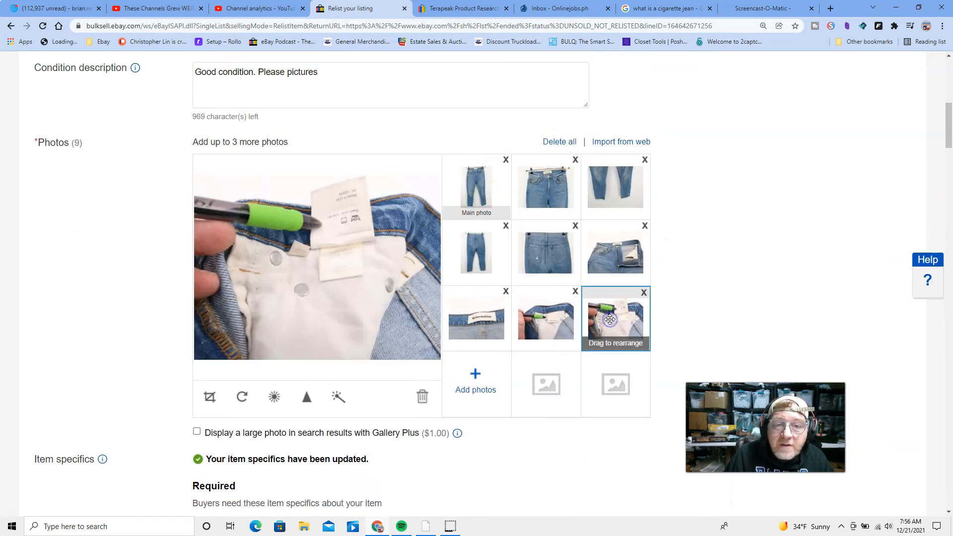
{"action": "scroll", "coordinate": [611, 330], "scroll_direction": "down", "scroll_amount": 4}
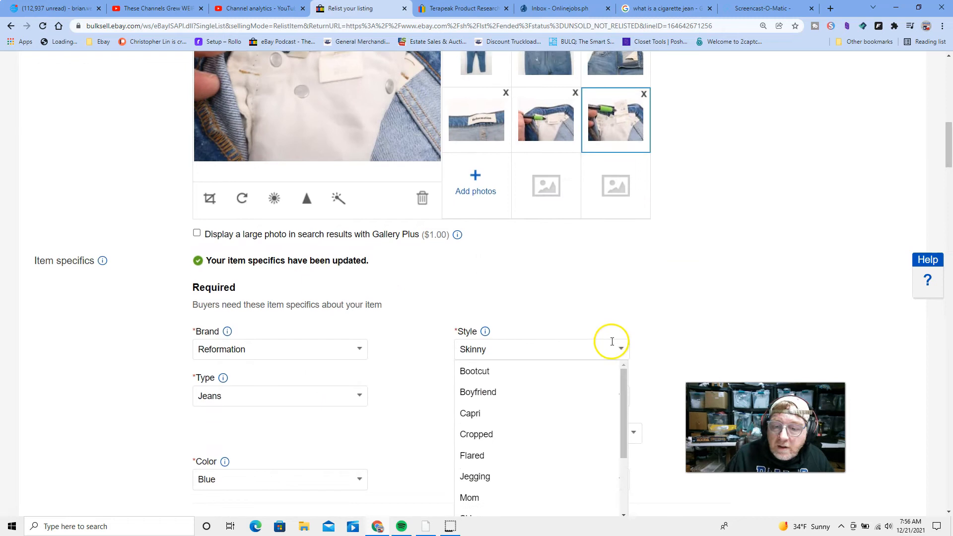
- Open the sold Reformation Baltic Julia Crop Cigarette Jeans listing from the research results and examine its item specifics
{"action": "left_click", "coordinate": [448, 13]}
{"action": "scroll", "coordinate": [355, 337], "scroll_direction": "down", "scroll_amount": 1}
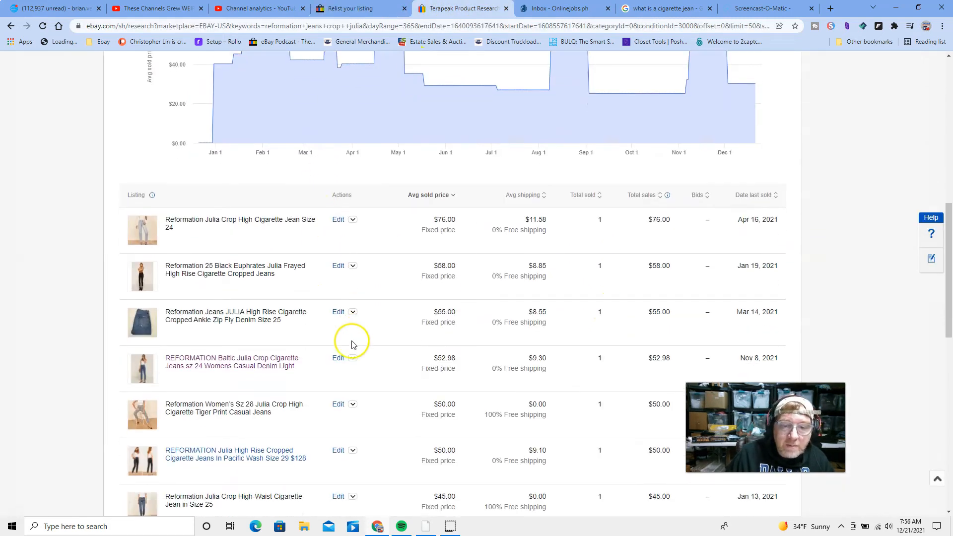
{"action": "left_click", "coordinate": [252, 364]}
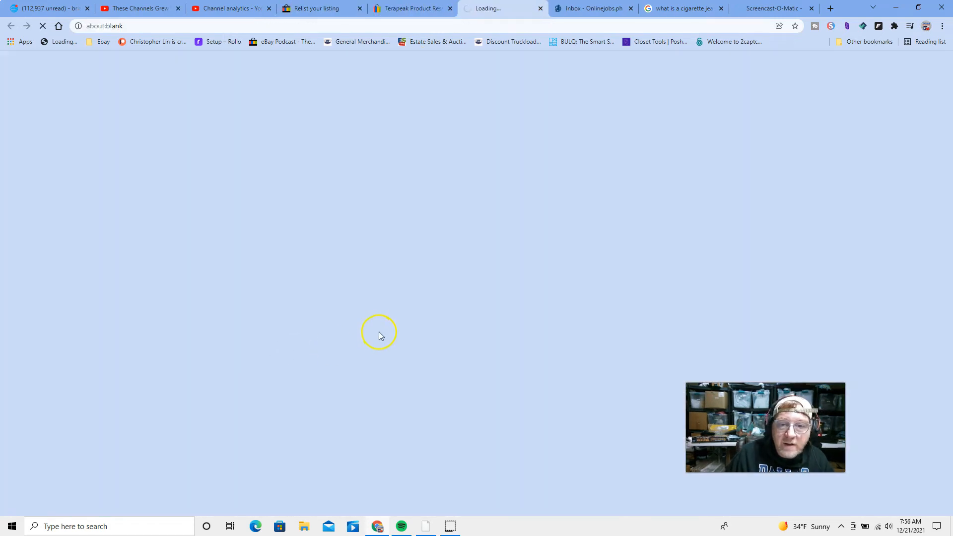
{"action": "scroll", "coordinate": [418, 304], "scroll_direction": "down", "scroll_amount": 11}
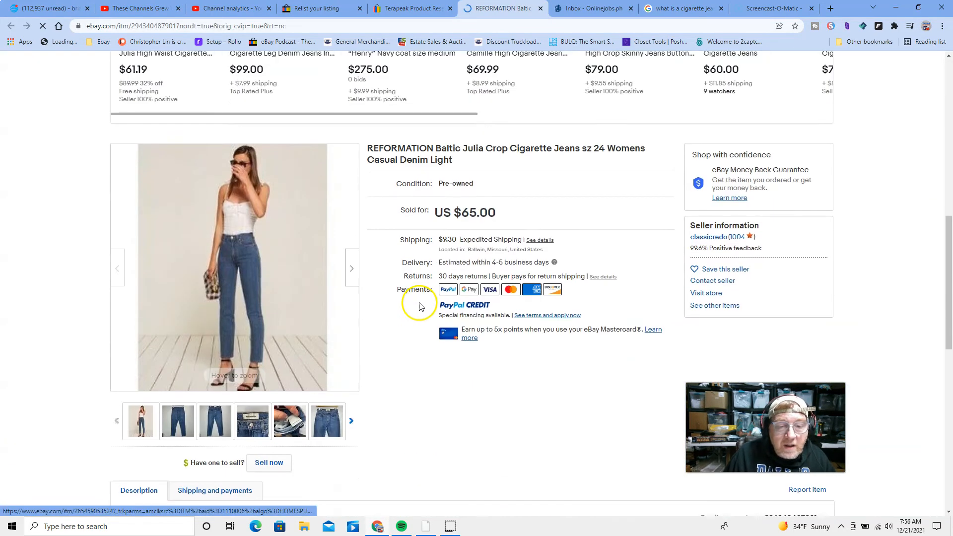
{"action": "scroll", "coordinate": [419, 305], "scroll_direction": "down", "scroll_amount": 6}
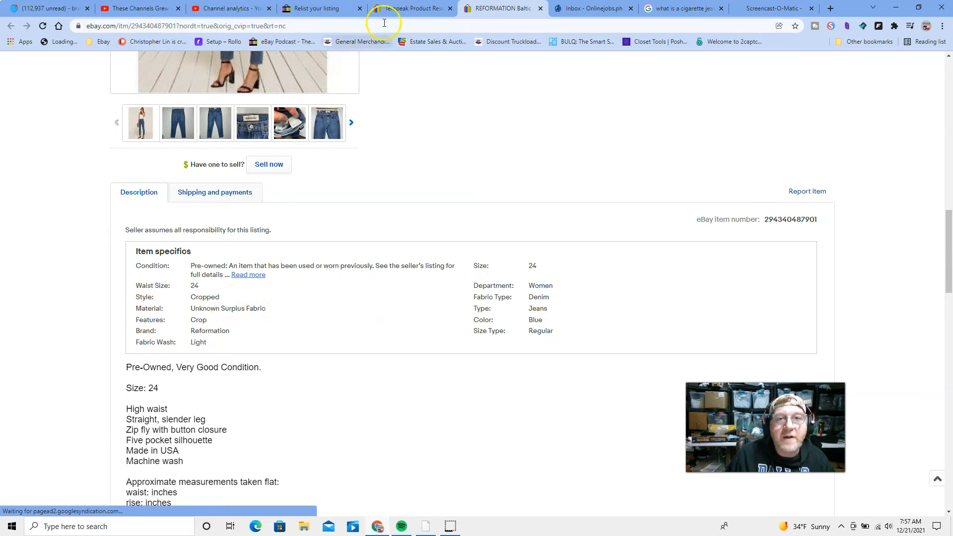
{"action": "left_click", "coordinate": [404, 10]}
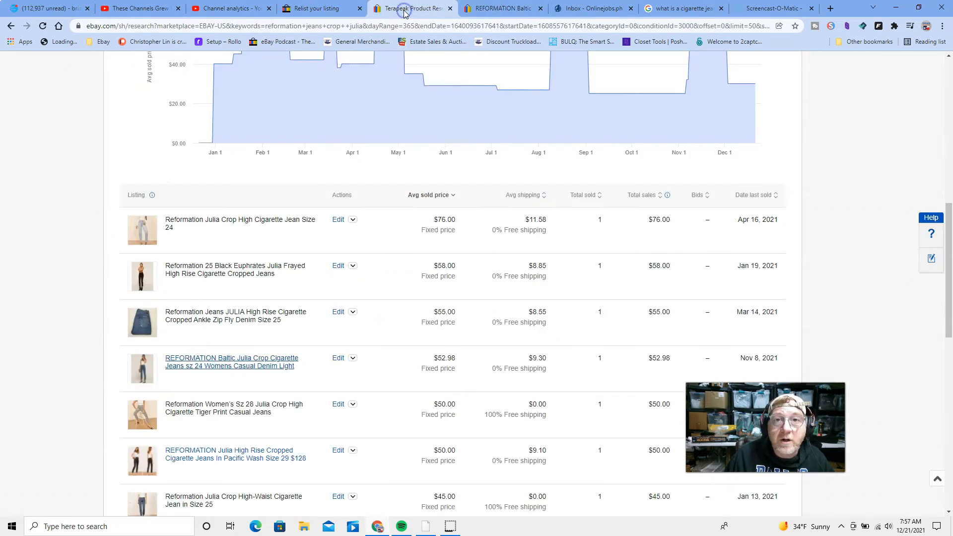
- Set the Style item specific in the relist form to Cropped
{"action": "left_click", "coordinate": [304, 8]}
{"action": "scroll", "coordinate": [543, 315], "scroll_direction": "down", "scroll_amount": 2}
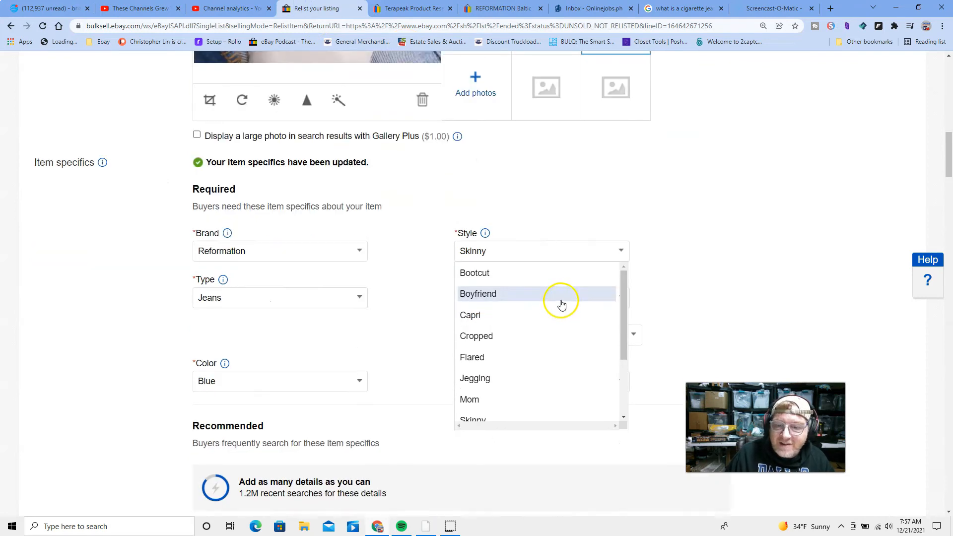
{"action": "left_click", "coordinate": [545, 329]}
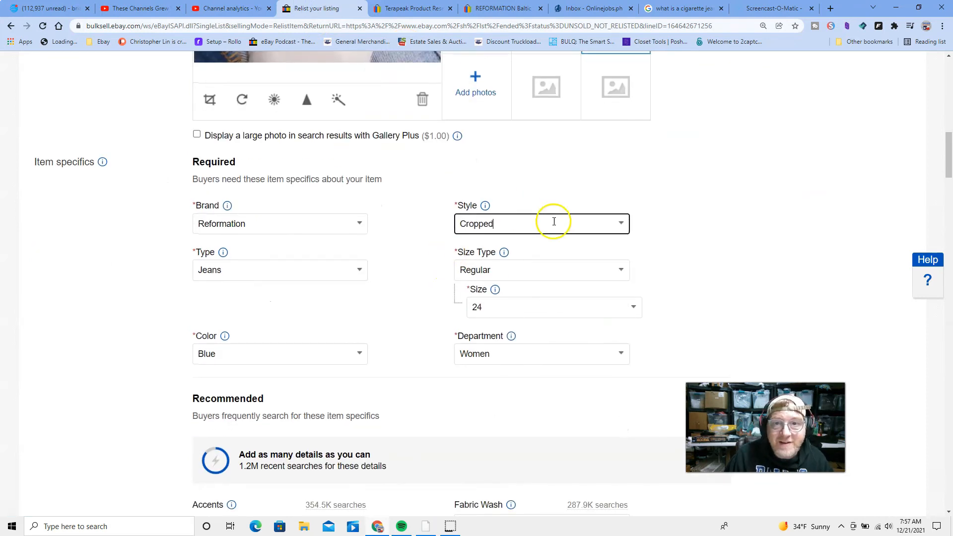
- Set the jeans' Size item specific to 26 in the required item specifics
{"action": "scroll", "coordinate": [650, 266], "scroll_direction": "up", "scroll_amount": 4}
{"action": "scroll", "coordinate": [640, 333], "scroll_direction": "down", "scroll_amount": 3}
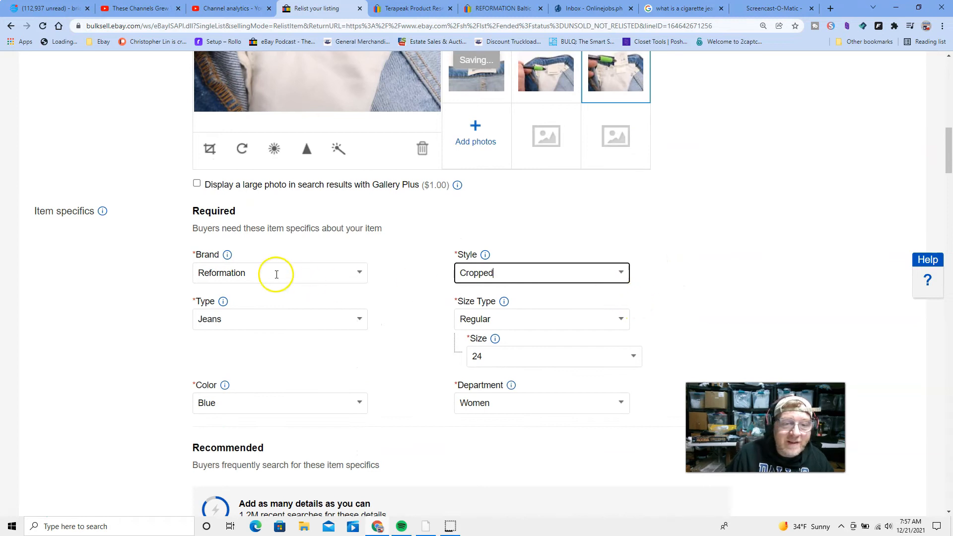
{"action": "scroll", "coordinate": [606, 348], "scroll_direction": "down", "scroll_amount": 2}
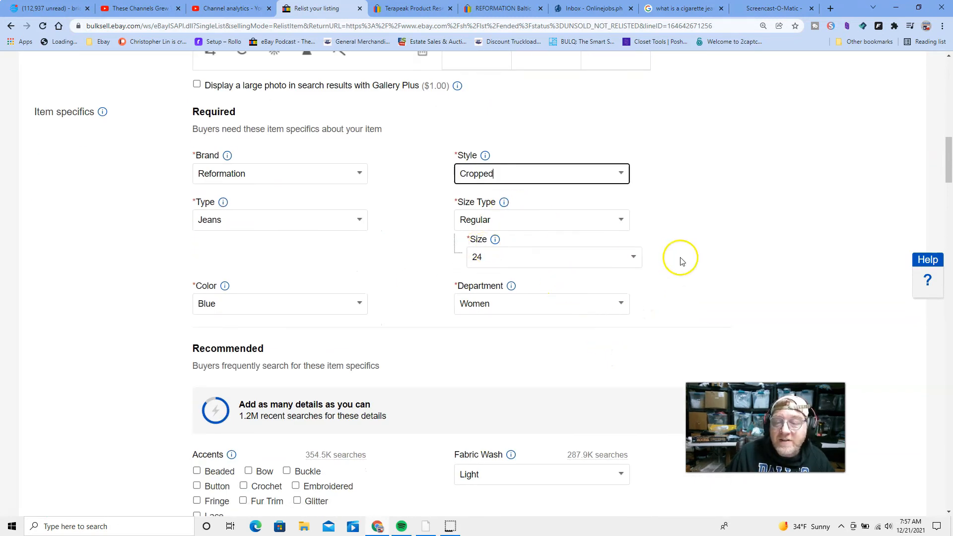
{"action": "left_click", "coordinate": [633, 257]}
{"action": "scroll", "coordinate": [593, 315], "scroll_direction": "down", "scroll_amount": 7}
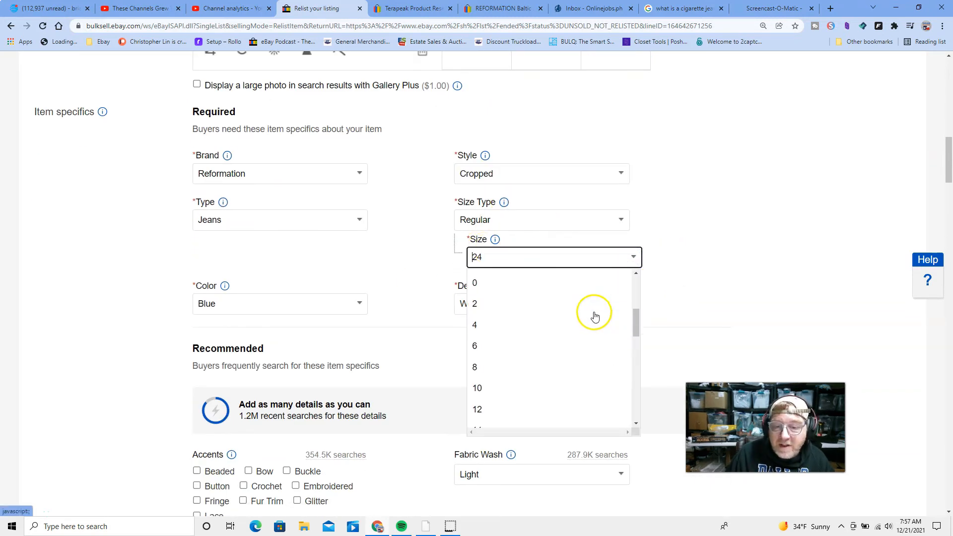
{"action": "left_click", "coordinate": [531, 374]}
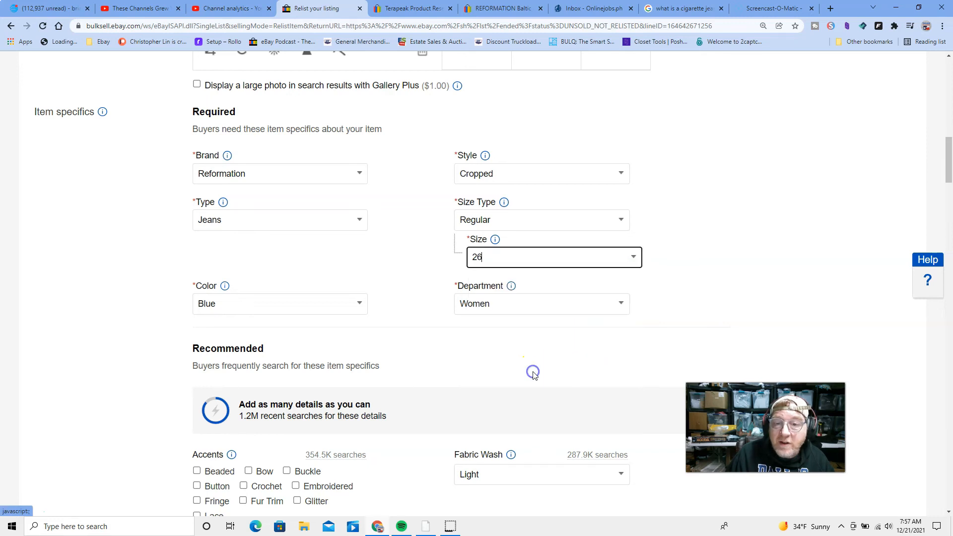
- Enter "Reformation Julia Crop Jean" as the Model in the recommended item specifics
{"action": "scroll", "coordinate": [417, 268], "scroll_direction": "down", "scroll_amount": 2}
{"action": "scroll", "coordinate": [416, 260], "scroll_direction": "down", "scroll_amount": 2}
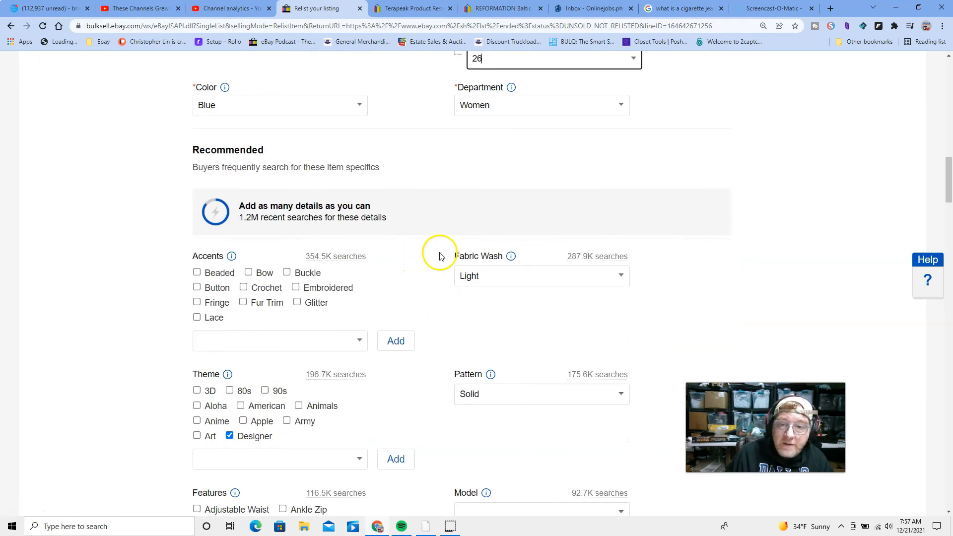
{"action": "scroll", "coordinate": [516, 298], "scroll_direction": "down", "scroll_amount": 2}
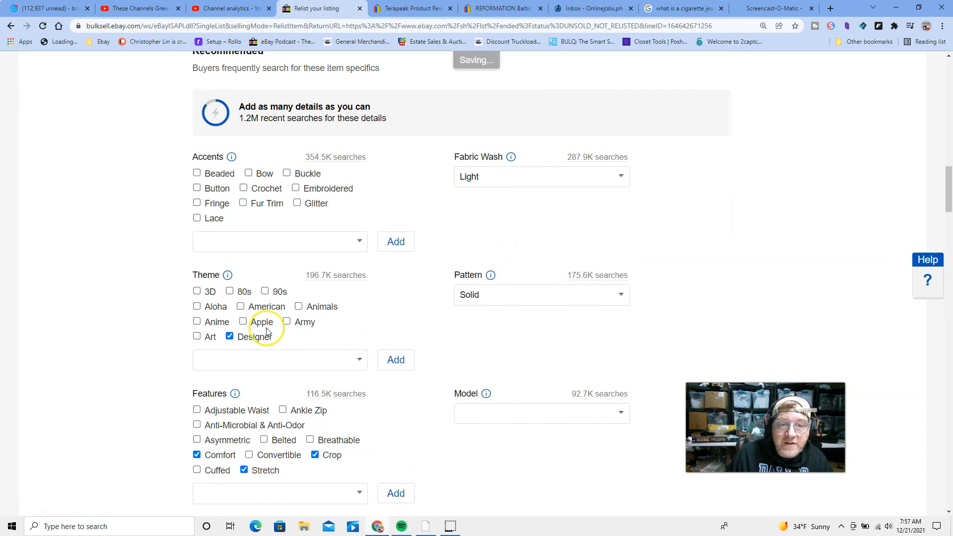
{"action": "scroll", "coordinate": [469, 328], "scroll_direction": "down", "scroll_amount": 1}
{"action": "scroll", "coordinate": [459, 329], "scroll_direction": "down", "scroll_amount": 3}
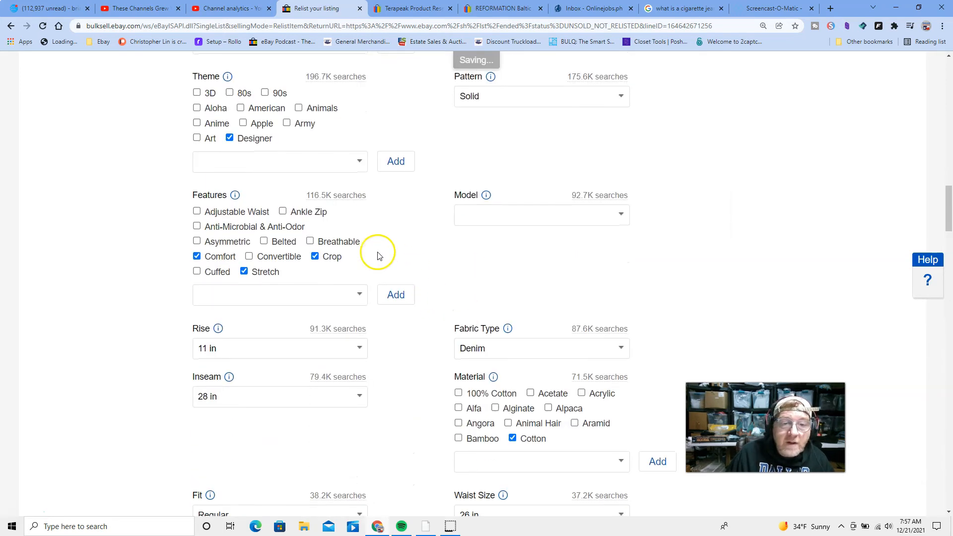
{"action": "left_click", "coordinate": [538, 215]}
{"action": "type", "text": "Reformation Julia Crop Jean"}
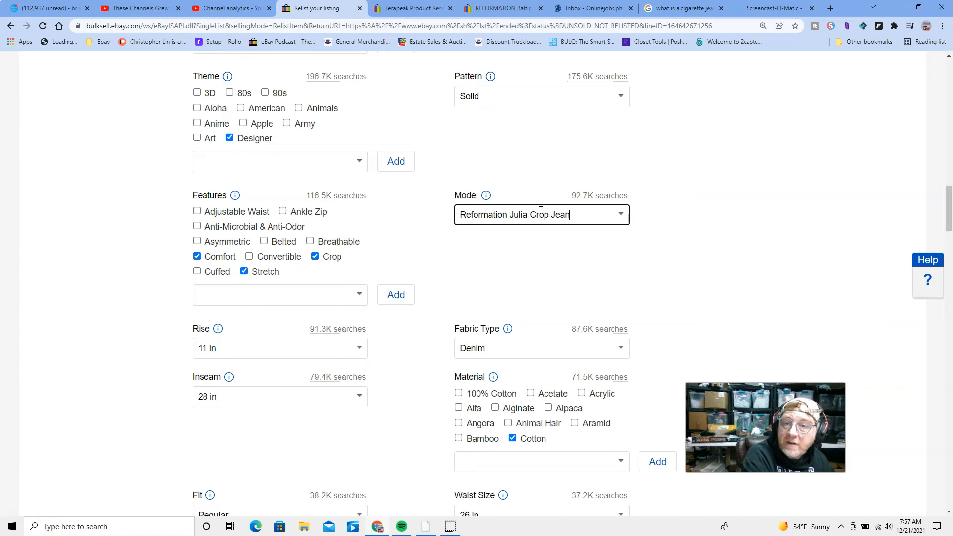
{"action": "key", "text": "Tab"}
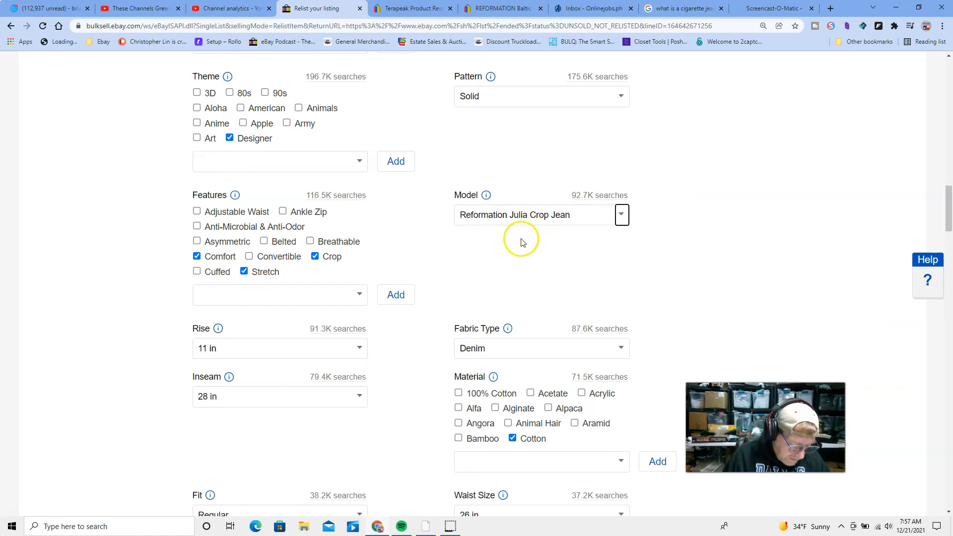
- Set the Rise item specific to High (Greater than 10.5 in)
{"action": "scroll", "coordinate": [422, 304], "scroll_direction": "down", "scroll_amount": 2}
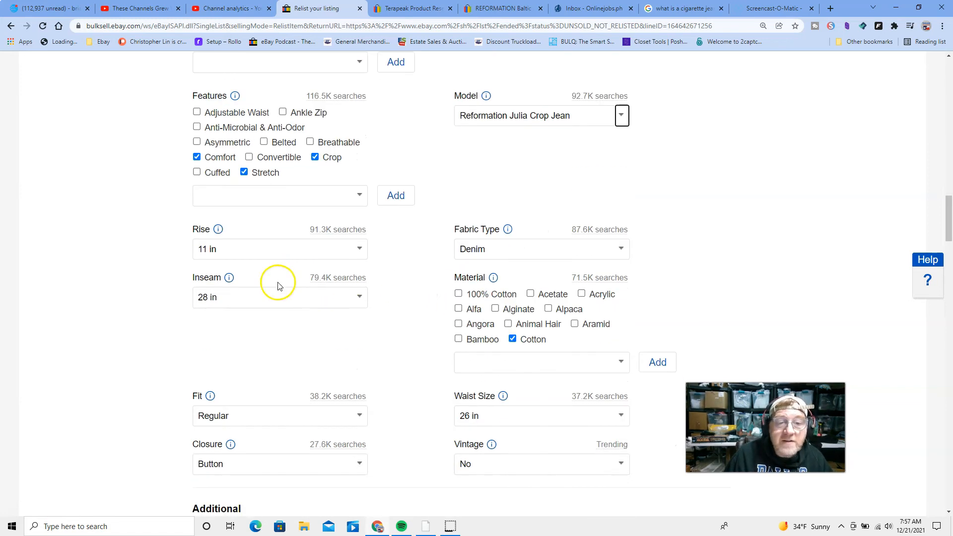
{"action": "left_click", "coordinate": [359, 249]}
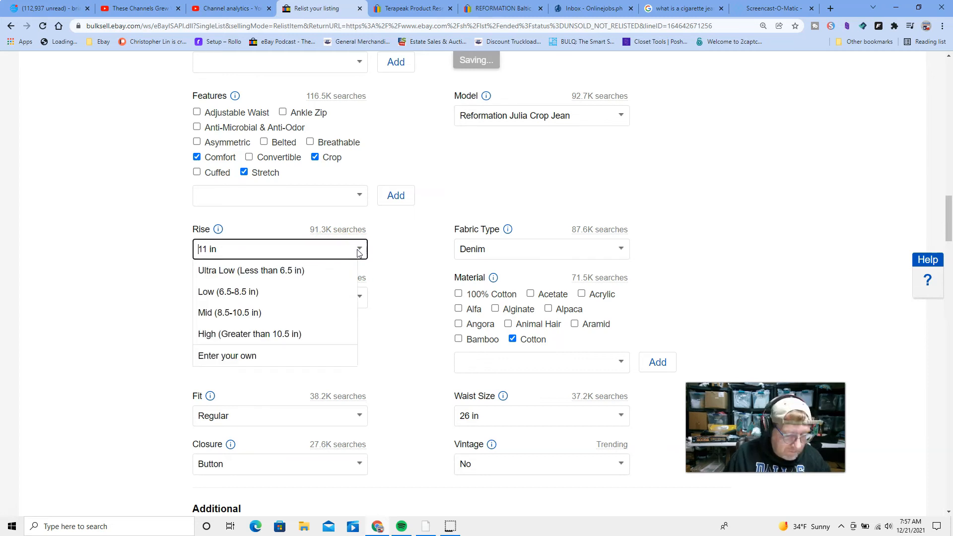
{"action": "left_click", "coordinate": [326, 338]}
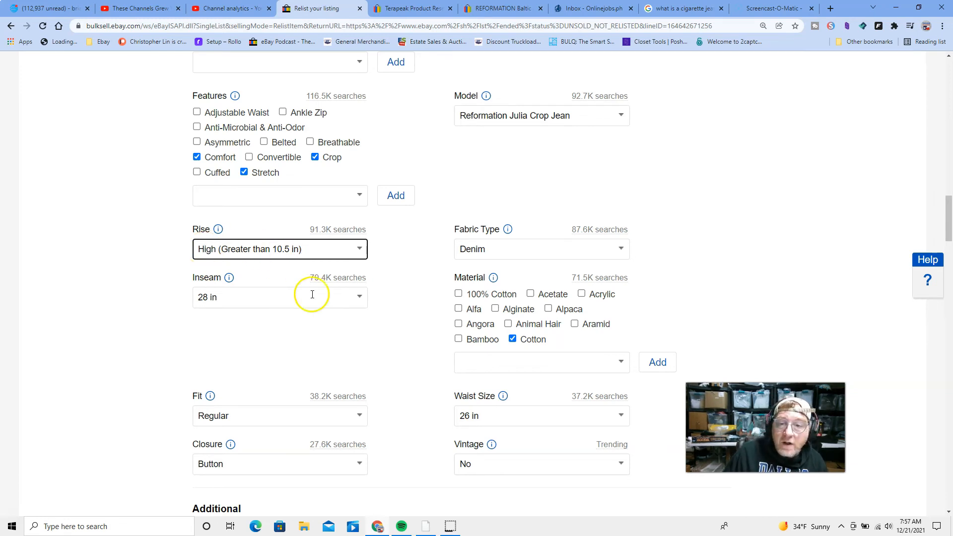
- Replace the bold heading of the item description with the copied title "Reformation Jeans Womens 26 (Tag 24) Julia High Crop Bryce Cigarette Ankle Blue"
{"action": "scroll", "coordinate": [377, 295], "scroll_direction": "down", "scroll_amount": 2}
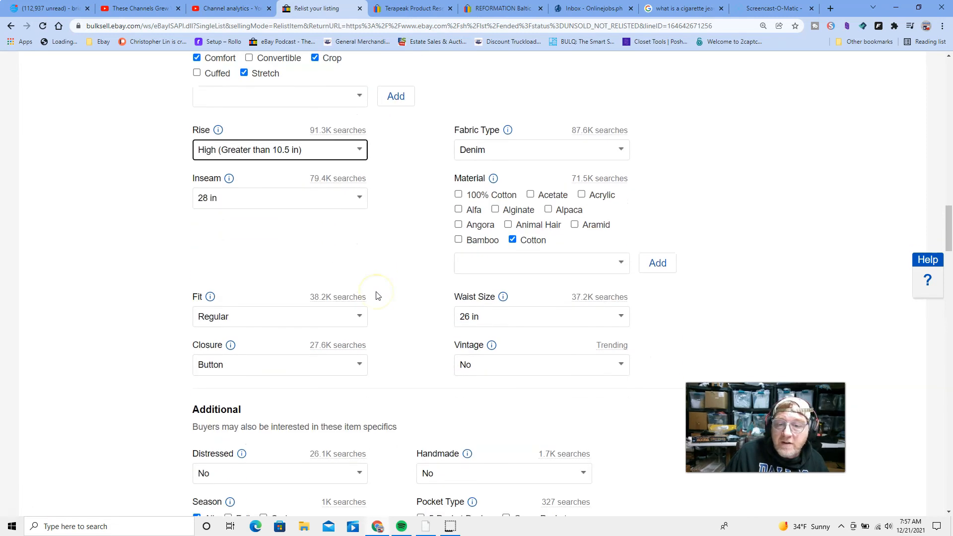
{"action": "scroll", "coordinate": [395, 239], "scroll_direction": "down", "scroll_amount": 3}
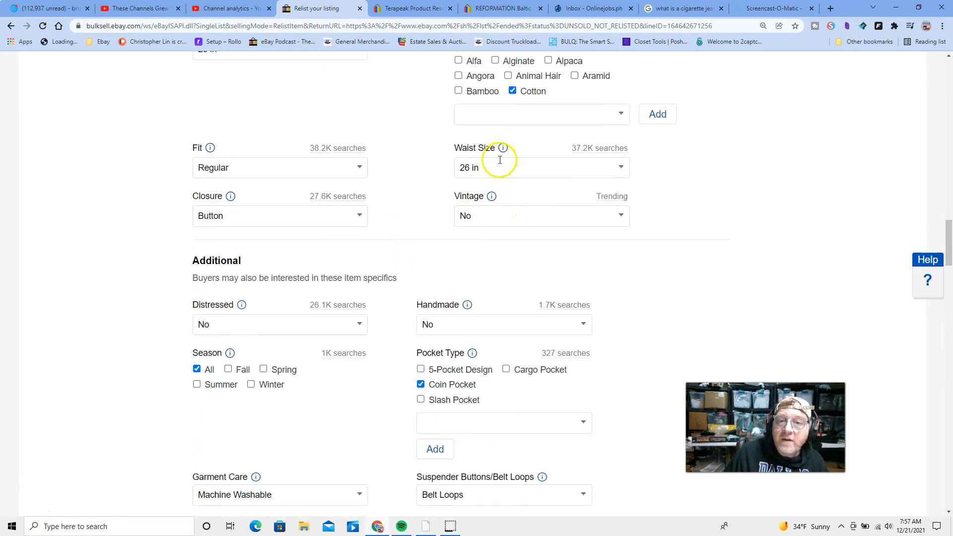
{"action": "scroll", "coordinate": [387, 184], "scroll_direction": "down", "scroll_amount": 5}
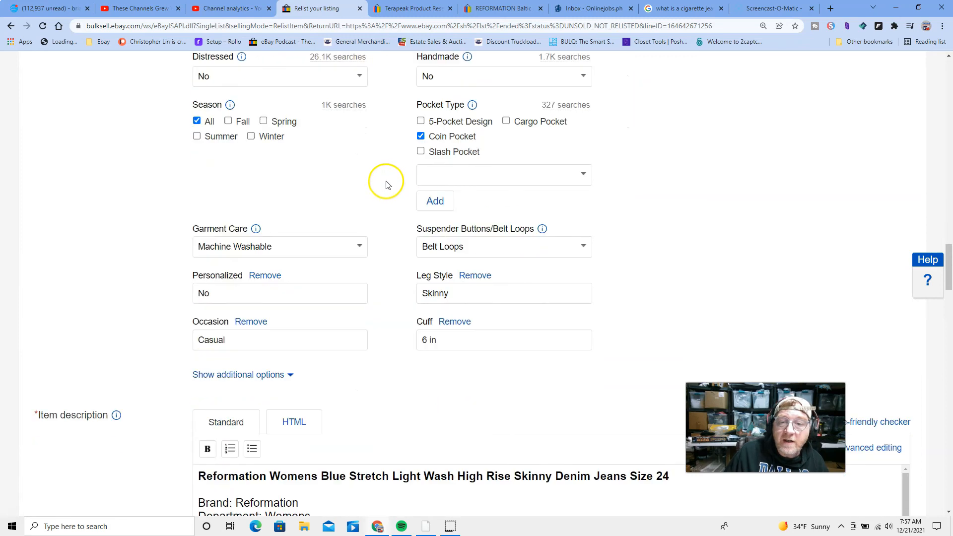
{"action": "scroll", "coordinate": [387, 184], "scroll_direction": "down", "scroll_amount": 2}
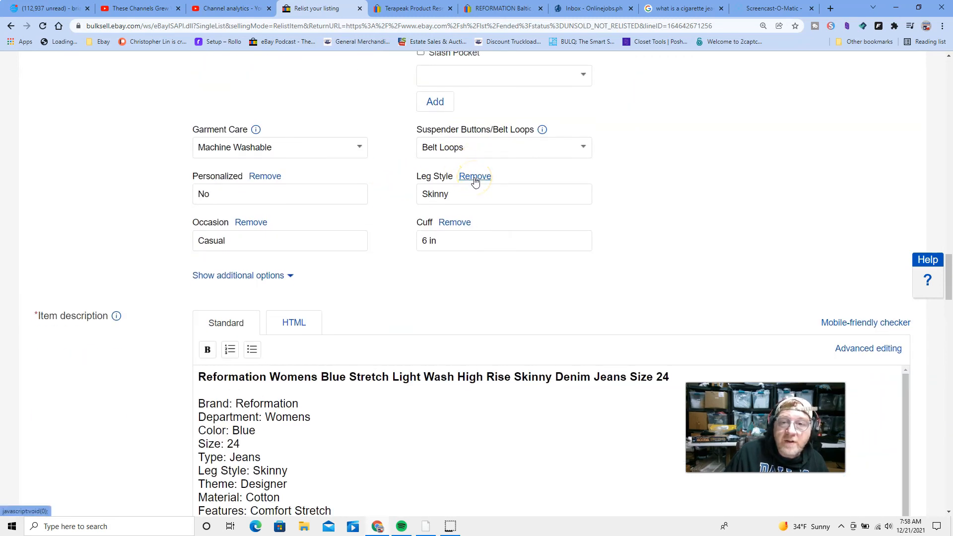
{"action": "scroll", "coordinate": [455, 238], "scroll_direction": "down", "scroll_amount": 3}
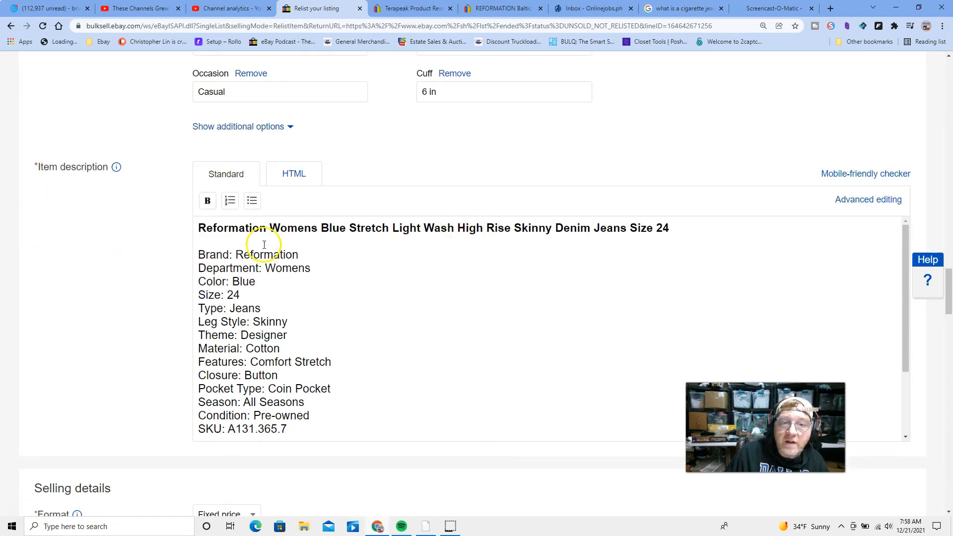
{"action": "left_click_drag", "start_coordinate": [685, 226], "coordinate": [193, 226]}
{"action": "right_click", "coordinate": [229, 231]}
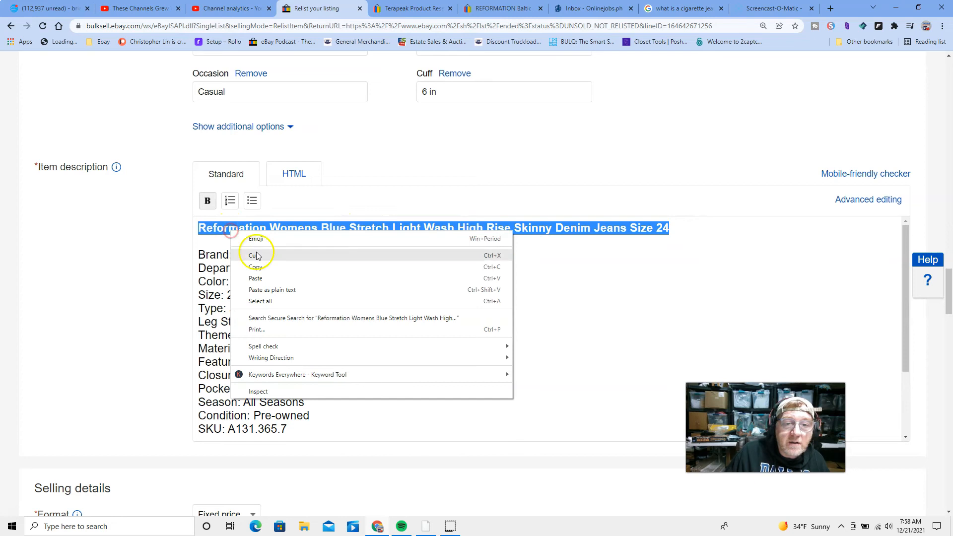
{"action": "left_click", "coordinate": [256, 278]}
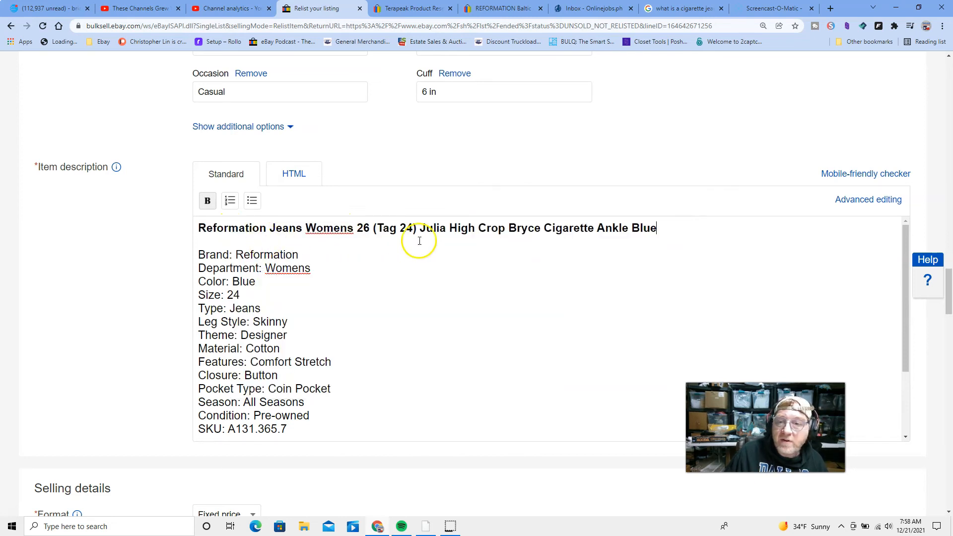
- Replace the Brand-to-SKU detail lines in the description with "Tag size and actual waist size differ. Actual waist size is below."
{"action": "scroll", "coordinate": [379, 281], "scroll_direction": "down", "scroll_amount": 2}
{"action": "scroll", "coordinate": [370, 296], "scroll_direction": "up", "scroll_amount": 1}
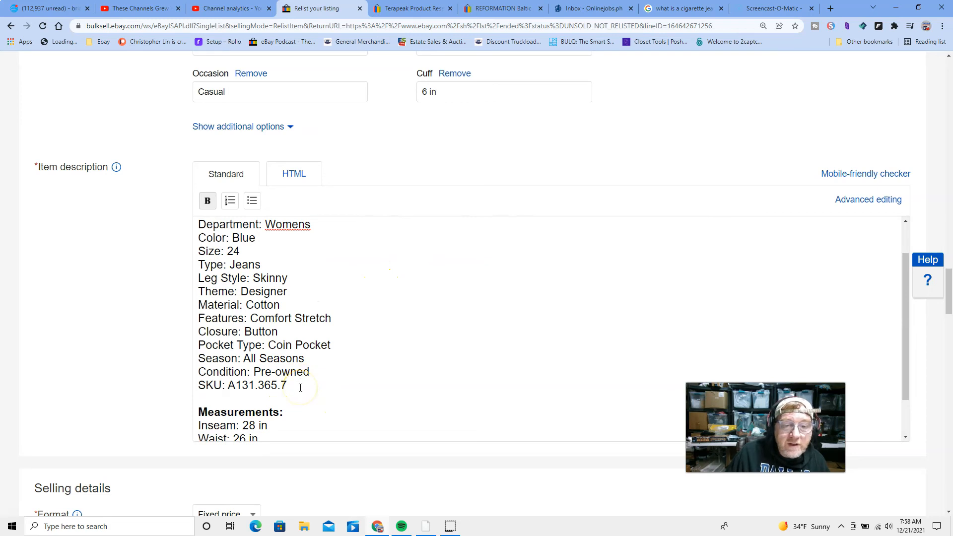
{"action": "left_click_drag", "start_coordinate": [301, 387], "coordinate": [190, 256]}
{"action": "key", "text": "BackSpace"}
{"action": "left_click", "coordinate": [198, 241]}
{"action": "key", "text": "Delete"}
{"action": "key", "text": "Delete"}
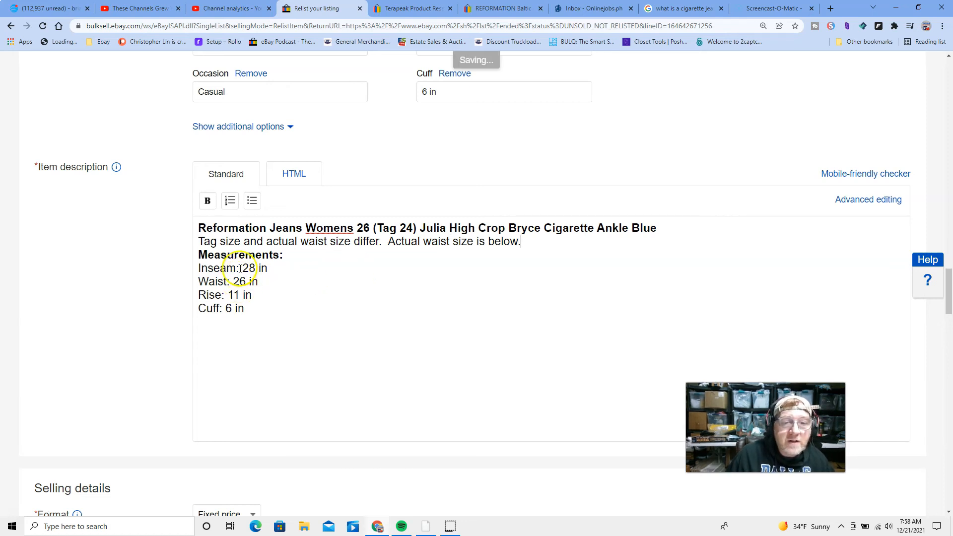
- Move the Waist line above Inseam in the description's measurements and remove the blank line above Rise
{"action": "left_click_drag", "start_coordinate": [258, 281], "coordinate": [189, 284]}
{"action": "right_click", "coordinate": [204, 281]}
{"action": "left_click", "coordinate": [236, 317]}
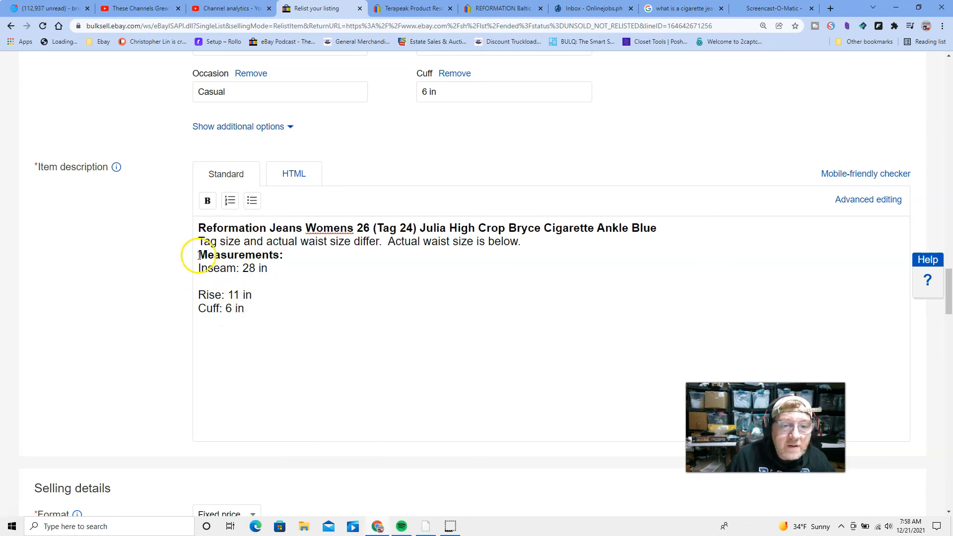
{"action": "left_click", "coordinate": [197, 266]}
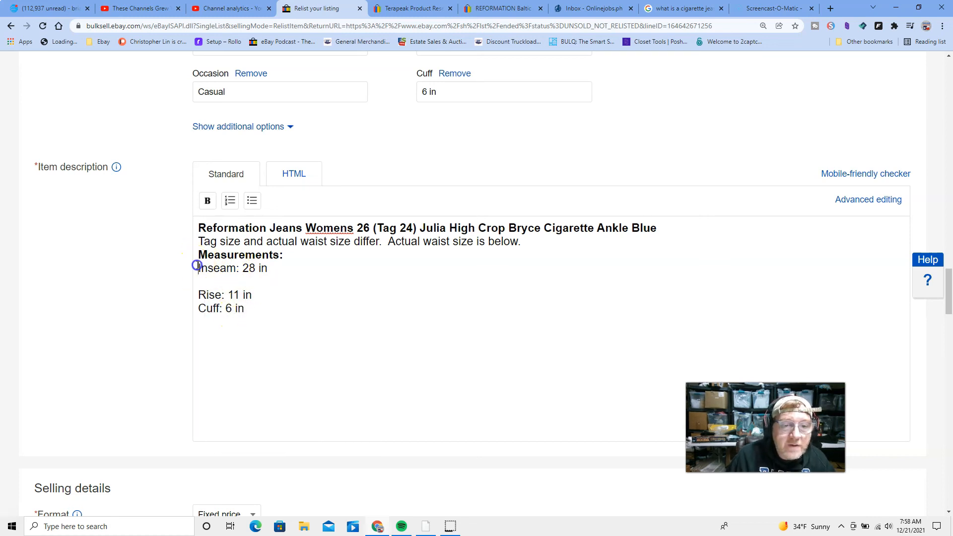
{"action": "key", "text": "Return"}
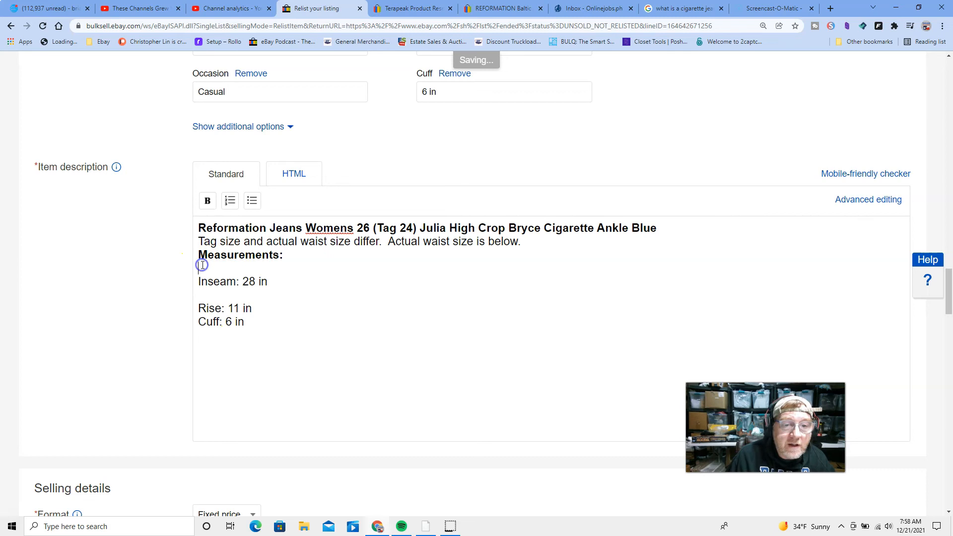
{"action": "key", "text": "ctrl+v"}
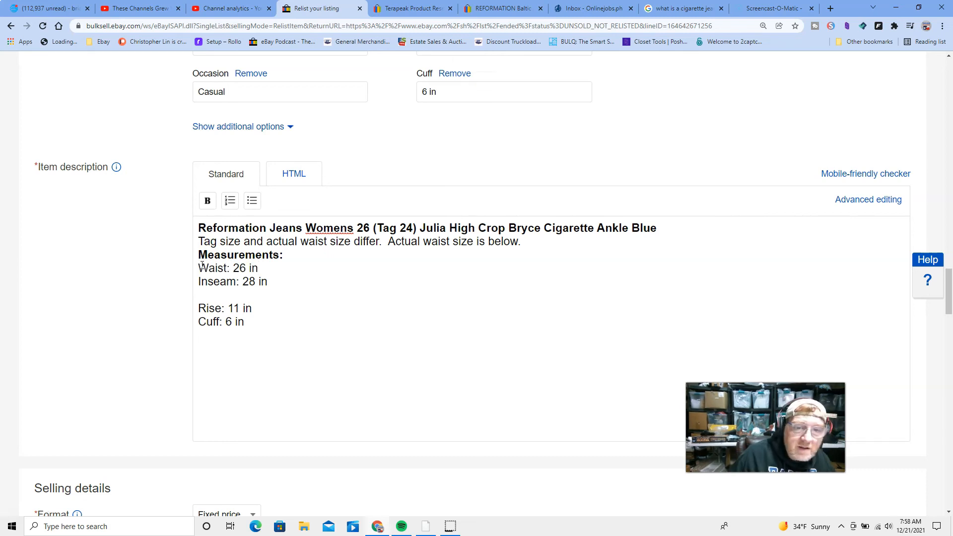
{"action": "left_click", "coordinate": [272, 285]}
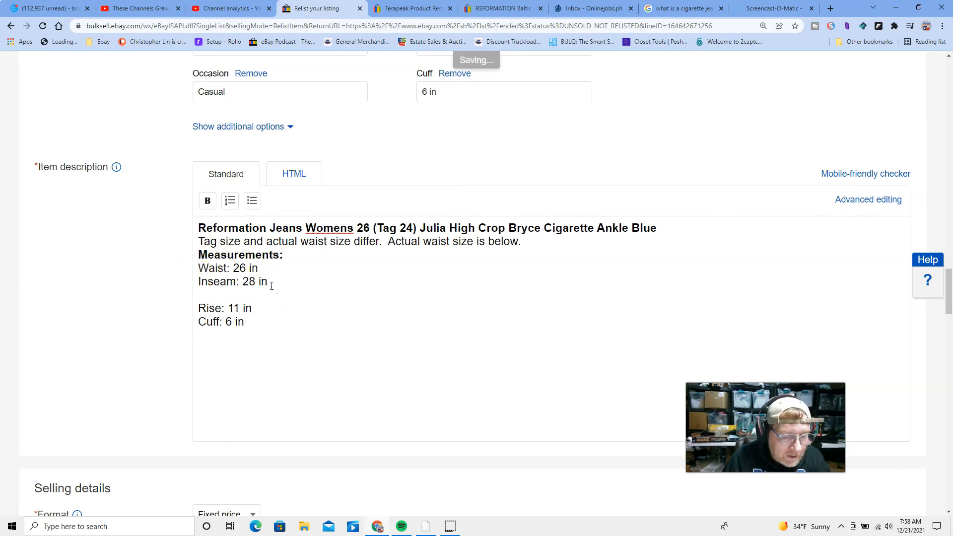
{"action": "left_click", "coordinate": [275, 283]}
{"action": "type", "text": "n"}
{"action": "key", "text": "Delete"}
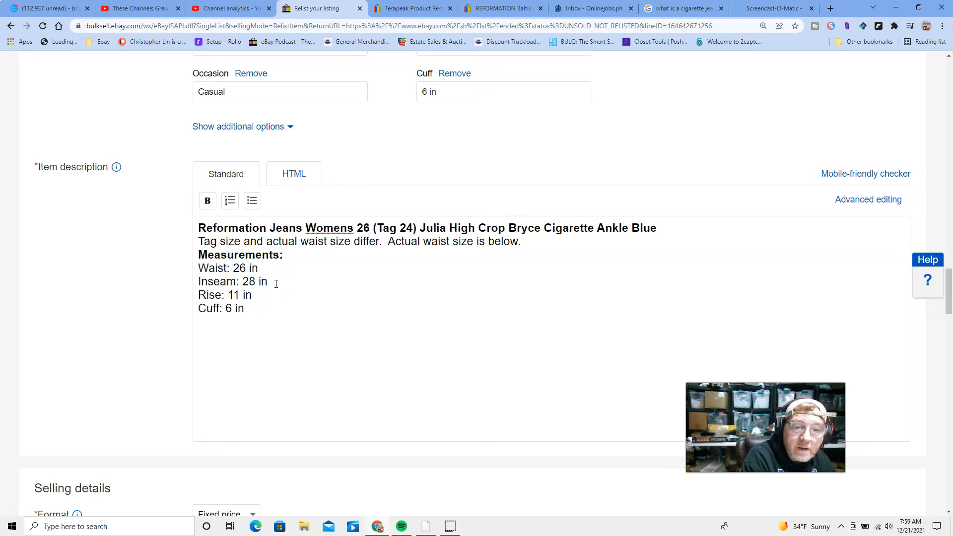
- Add the line "Same or next day shipping" below the cuff measurement in the description
{"action": "left_click", "coordinate": [263, 302]}
{"action": "key", "text": "Return"}
{"action": "type", "text": "Same o"}
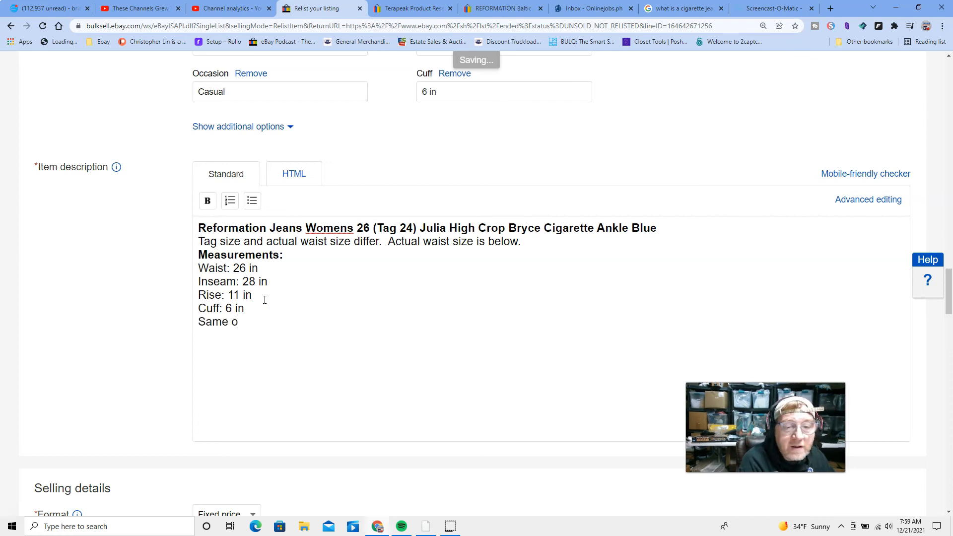
{"action": "type", "text": "r next day shipping"}
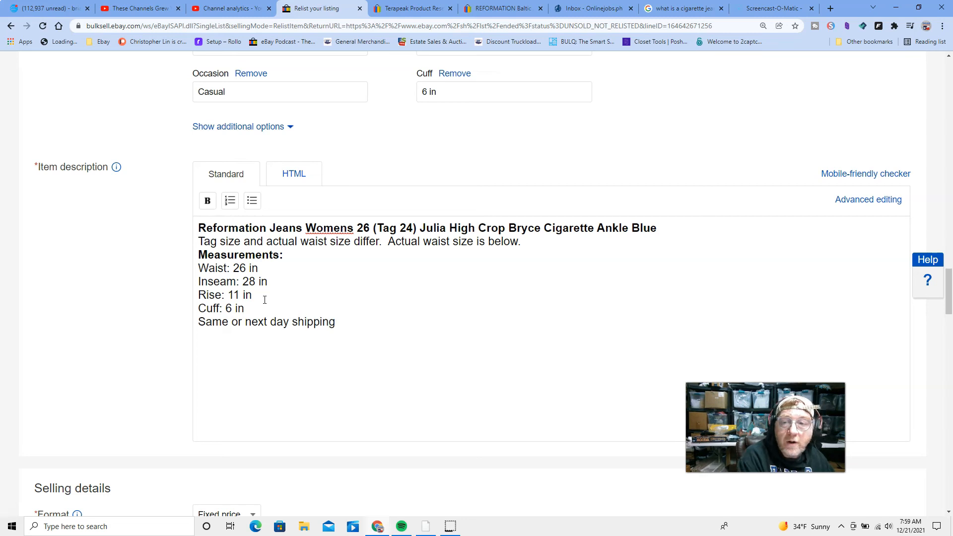
- Compare the sold prices in the Terapeak research results and set the listing's Buy It Now price to $59.99
{"action": "scroll", "coordinate": [525, 255], "scroll_direction": "down", "scroll_amount": 7}
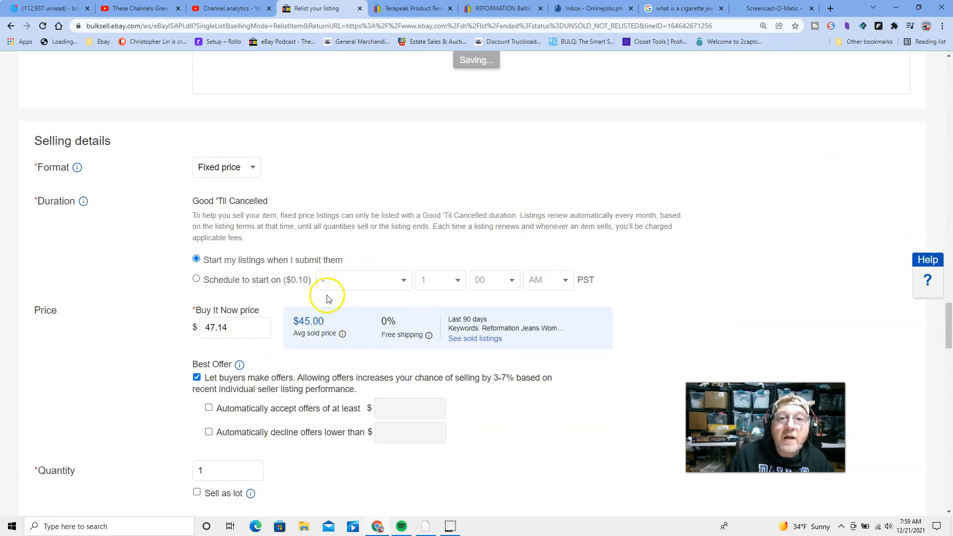
{"action": "left_click", "coordinate": [423, 7]}
{"action": "scroll", "coordinate": [442, 249], "scroll_direction": "up", "scroll_amount": 5}
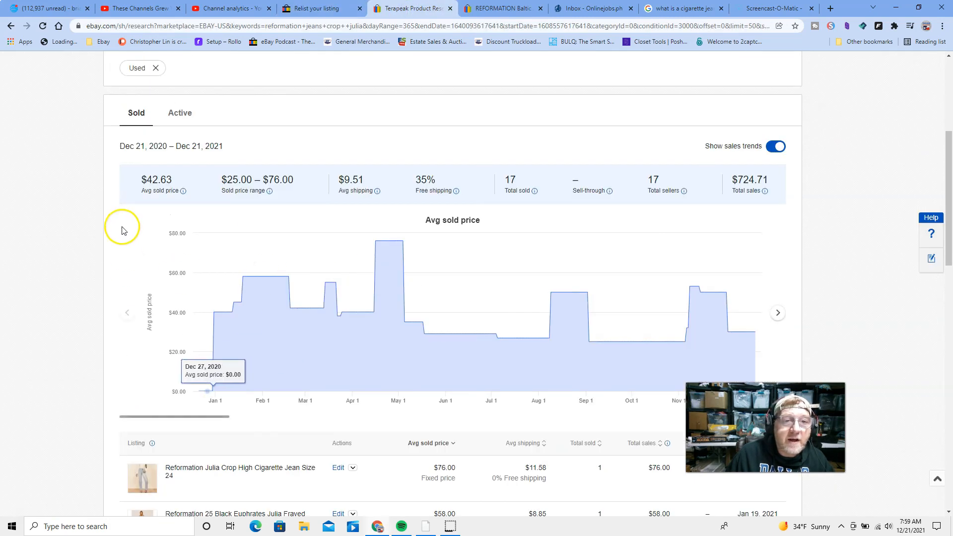
{"action": "left_click", "coordinate": [313, 10]}
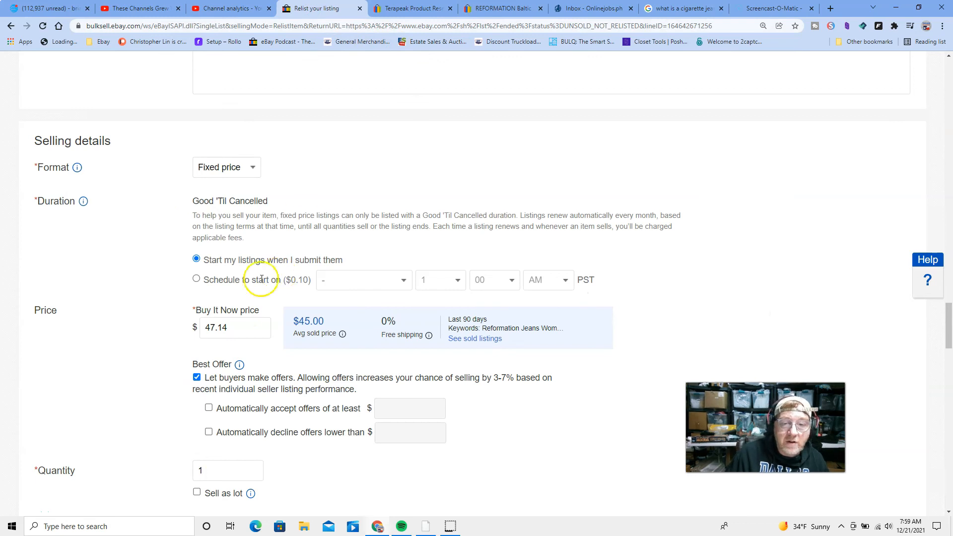
{"action": "left_click", "coordinate": [408, 9]}
{"action": "scroll", "coordinate": [331, 319], "scroll_direction": "down", "scroll_amount": 3}
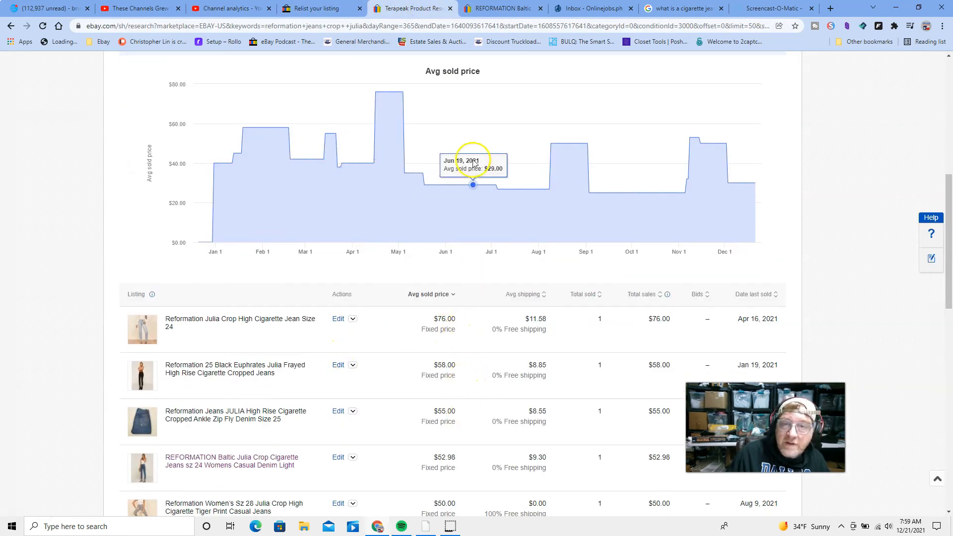
{"action": "left_click", "coordinate": [329, 8]}
{"action": "double_click", "coordinate": [244, 327]}
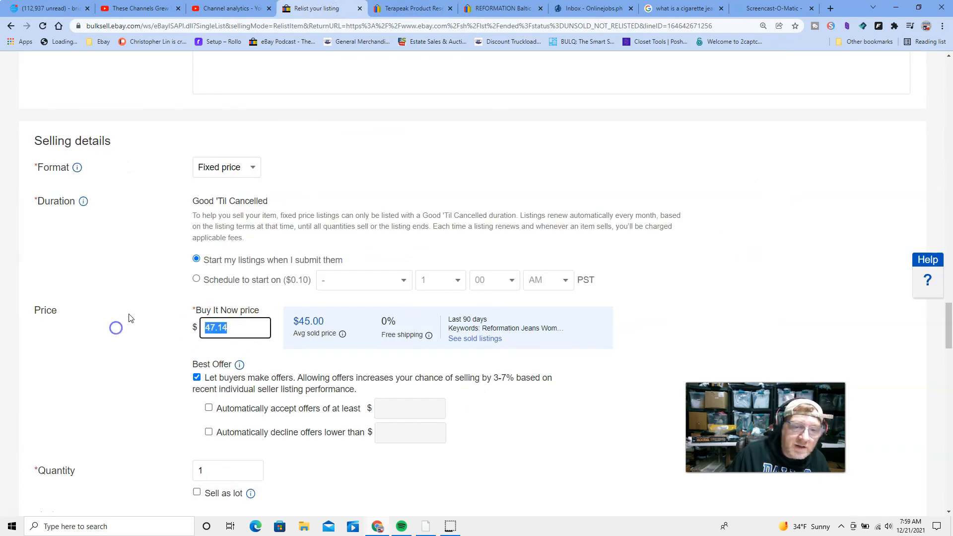
{"action": "type", "text": "59.99"}
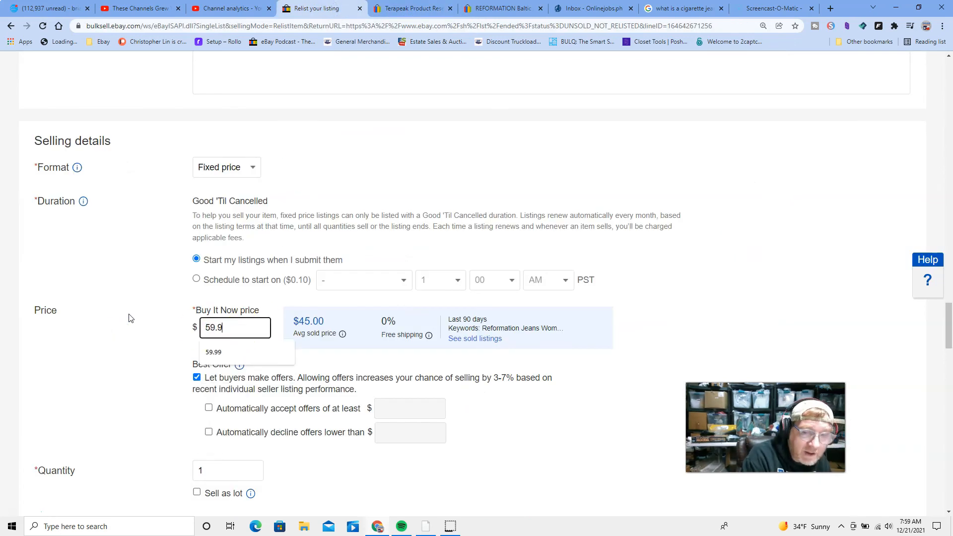
- Check the offer, quantity and payment settings, and select the time buyers have to request a domestic return
{"action": "scroll", "coordinate": [298, 251], "scroll_direction": "down", "scroll_amount": 4}
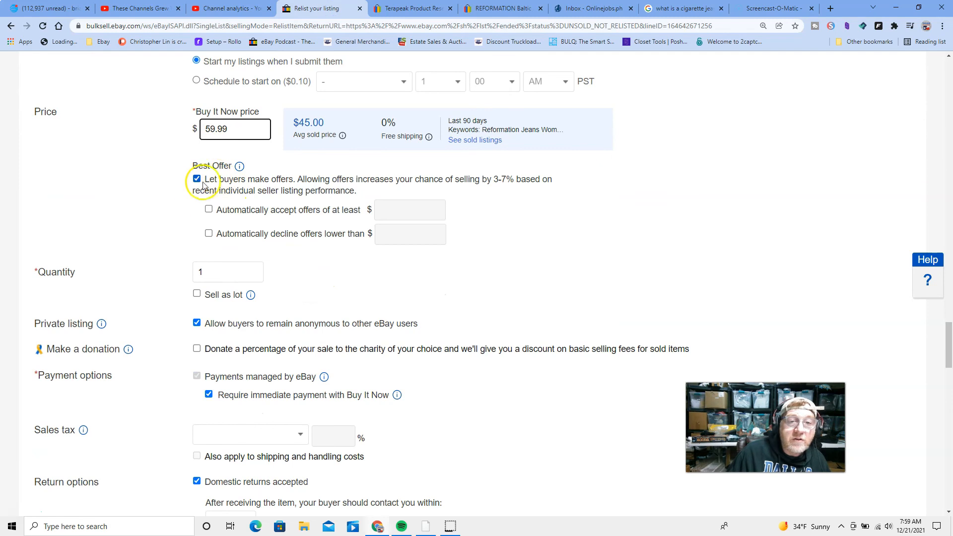
{"action": "scroll", "coordinate": [202, 217], "scroll_direction": "down", "scroll_amount": 2}
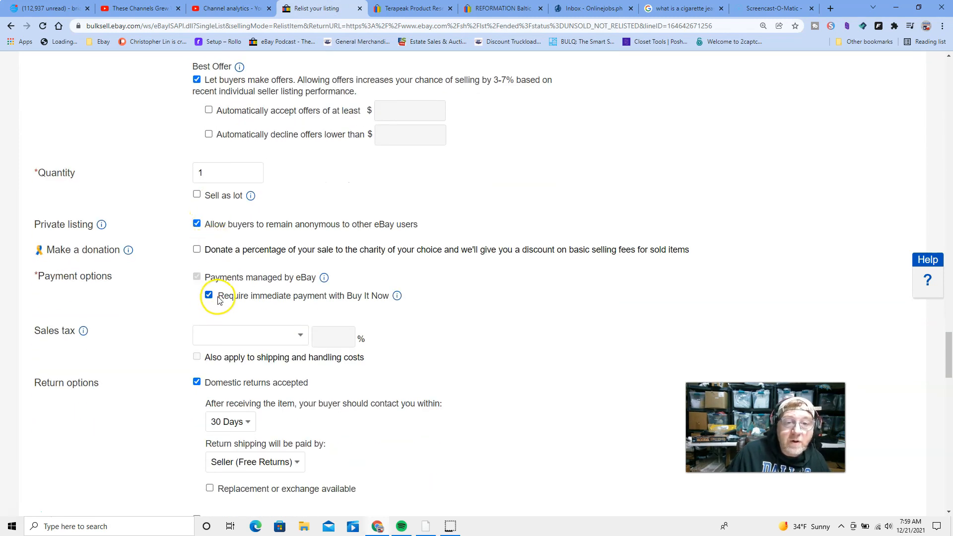
{"action": "scroll", "coordinate": [213, 298], "scroll_direction": "down", "scroll_amount": 3}
{"action": "left_click", "coordinate": [243, 273]}
{"action": "left_click", "coordinate": [230, 299]}
- Set the domestic shipping cost to $7.99 and the service to USPS First Class (3 to 5 business days)
{"action": "scroll", "coordinate": [425, 282], "scroll_direction": "down", "scroll_amount": 5}
{"action": "left_click", "coordinate": [648, 303]}
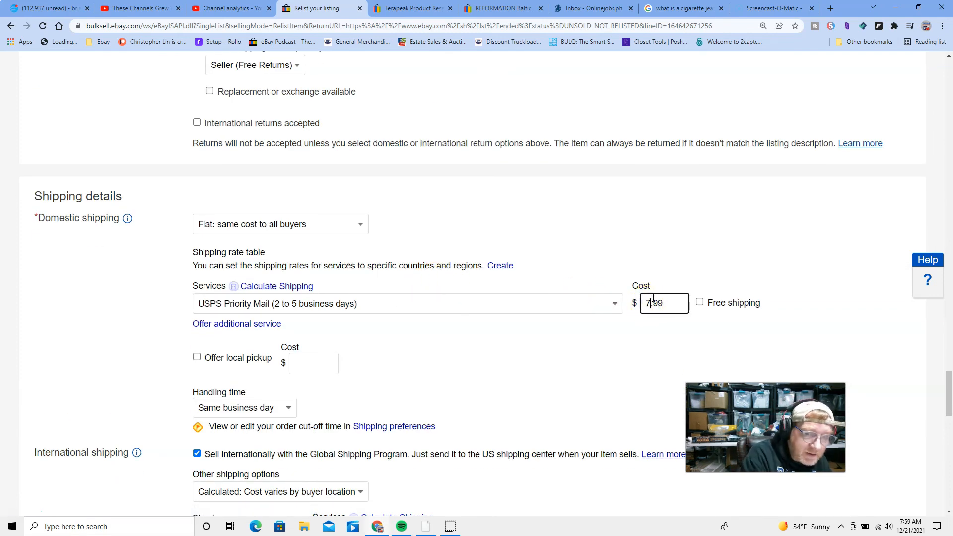
{"action": "type", "text": "7"}
{"action": "left_click", "coordinate": [614, 304]}
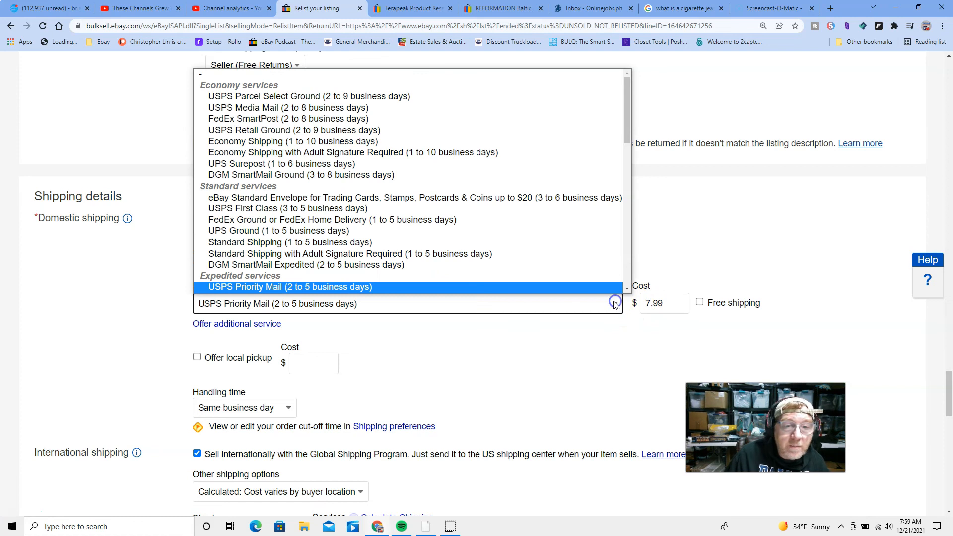
{"action": "left_click", "coordinate": [342, 208]}
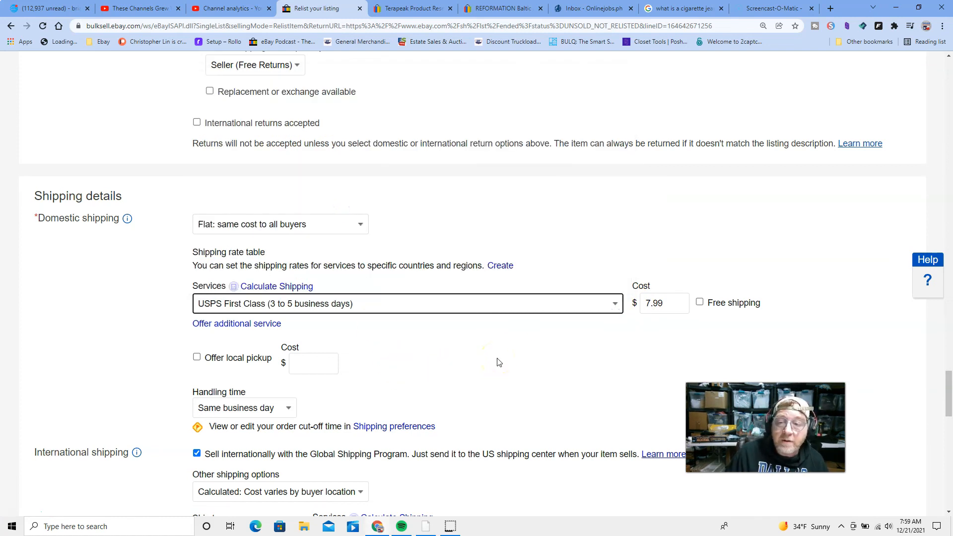
- Review the international shipping and package details, turn off Promoted Listings Standard, and submit the listing
{"action": "scroll", "coordinate": [498, 361], "scroll_direction": "down", "scroll_amount": 7}
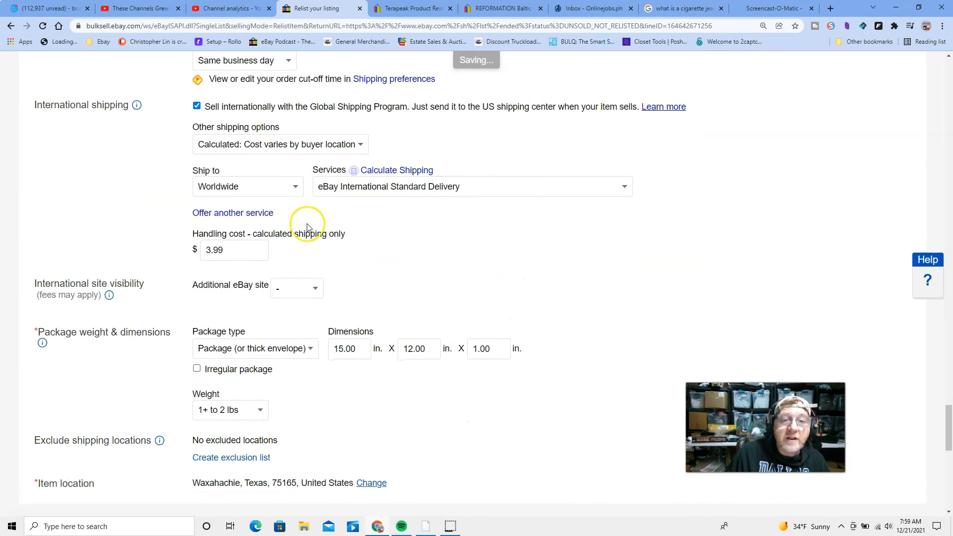
{"action": "scroll", "coordinate": [328, 155], "scroll_direction": "up", "scroll_amount": 2}
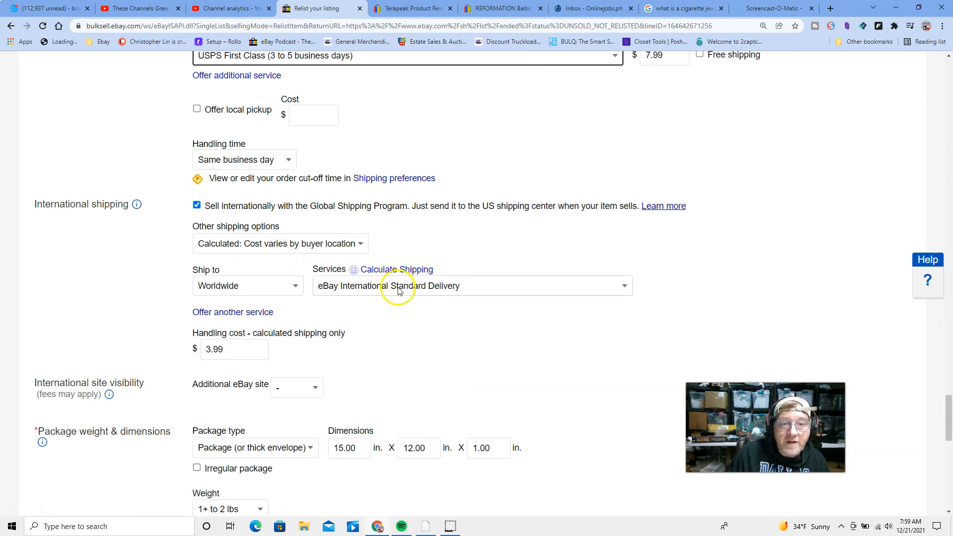
{"action": "scroll", "coordinate": [276, 347], "scroll_direction": "down", "scroll_amount": 3}
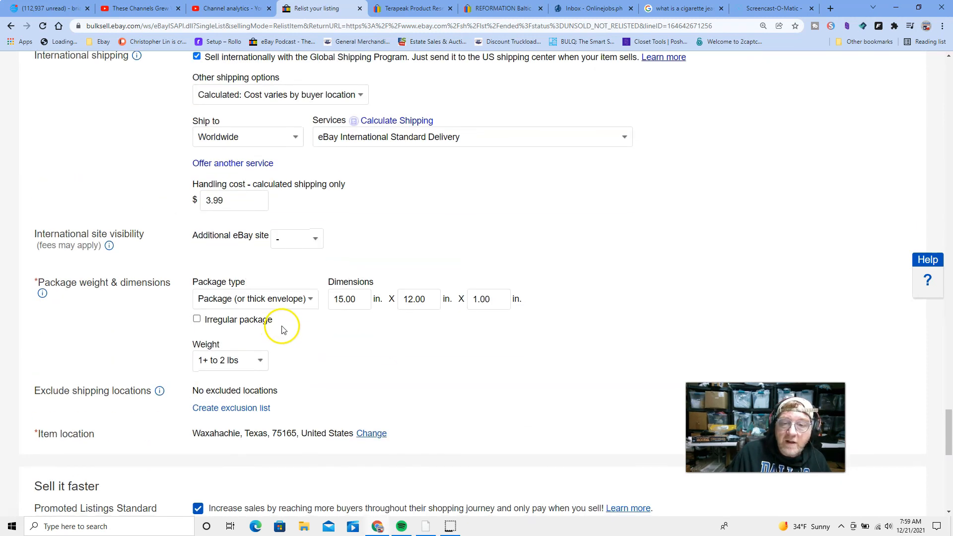
{"action": "scroll", "coordinate": [285, 346], "scroll_direction": "down", "scroll_amount": 3}
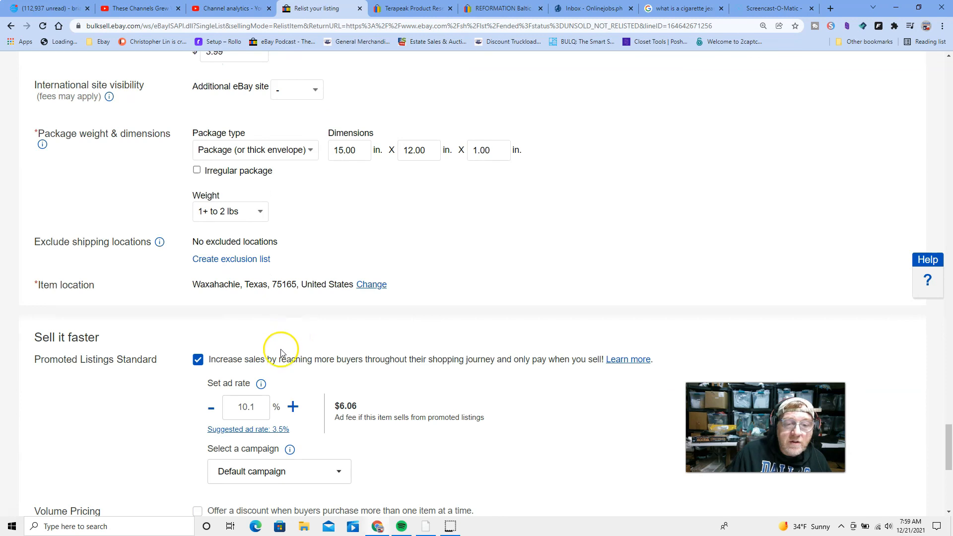
{"action": "left_click", "coordinate": [198, 359]}
{"action": "scroll", "coordinate": [410, 270], "scroll_direction": "down", "scroll_amount": 7}
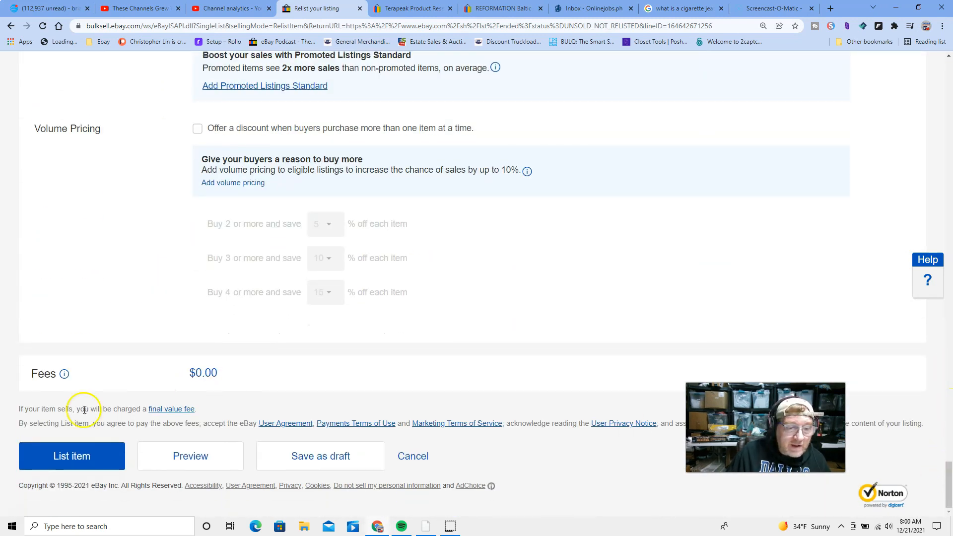
{"action": "left_click", "coordinate": [81, 456]}
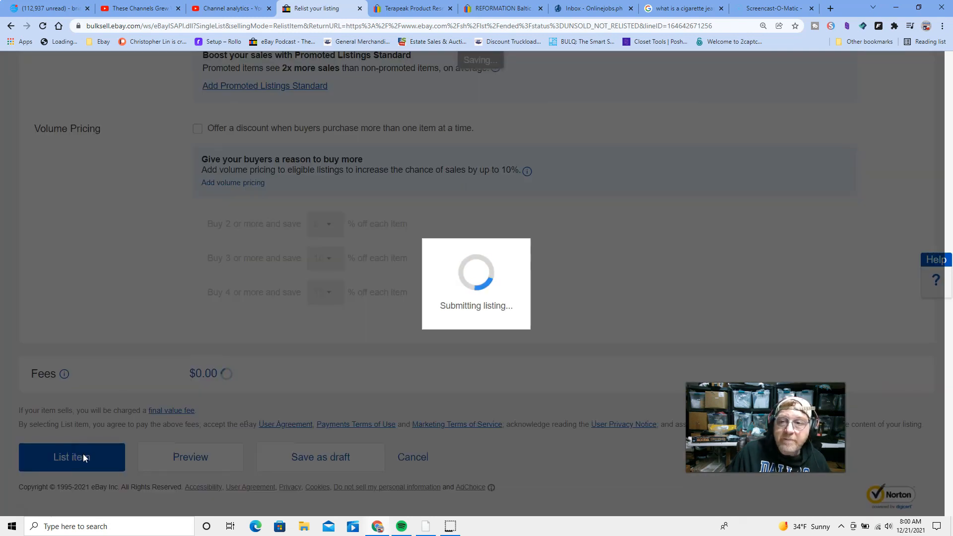